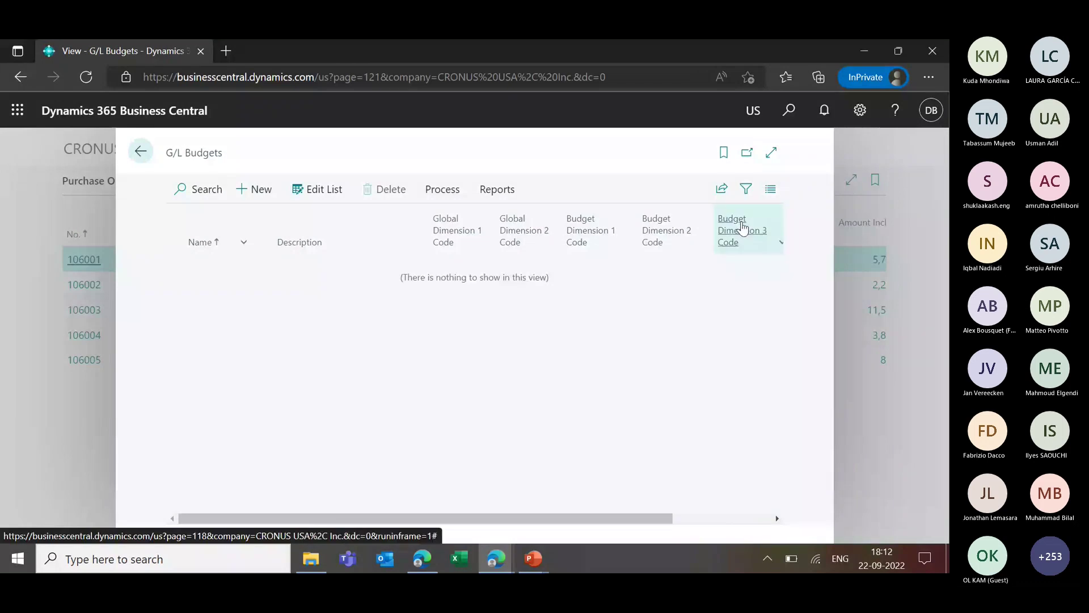
Step: Expand the G/L Budgets list to view all its budget dimension columns, and return to the purchase orders
left_click(772, 154)
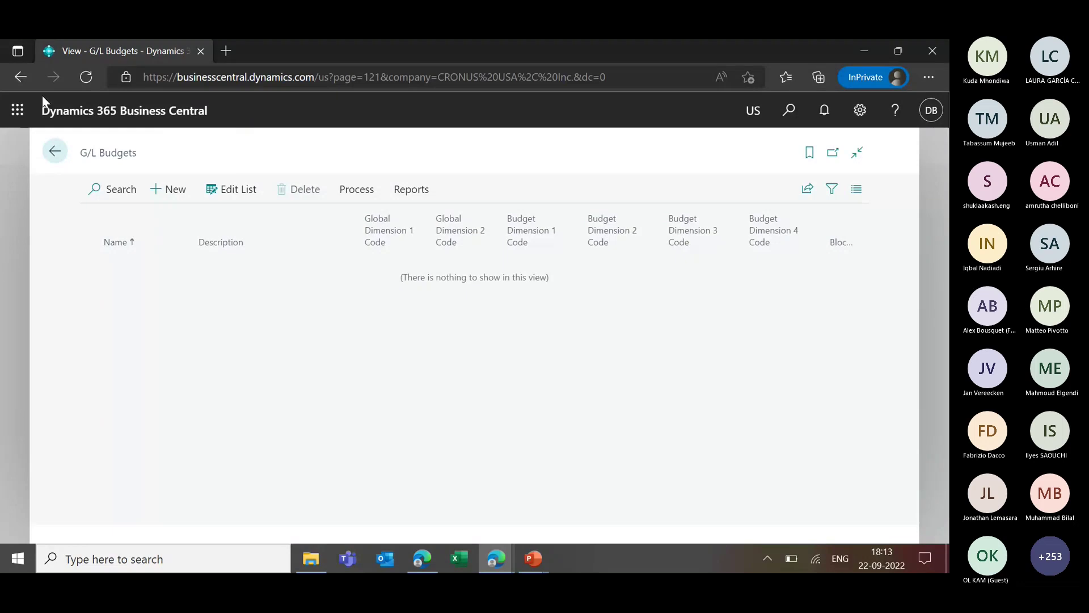
key("alt+Left")
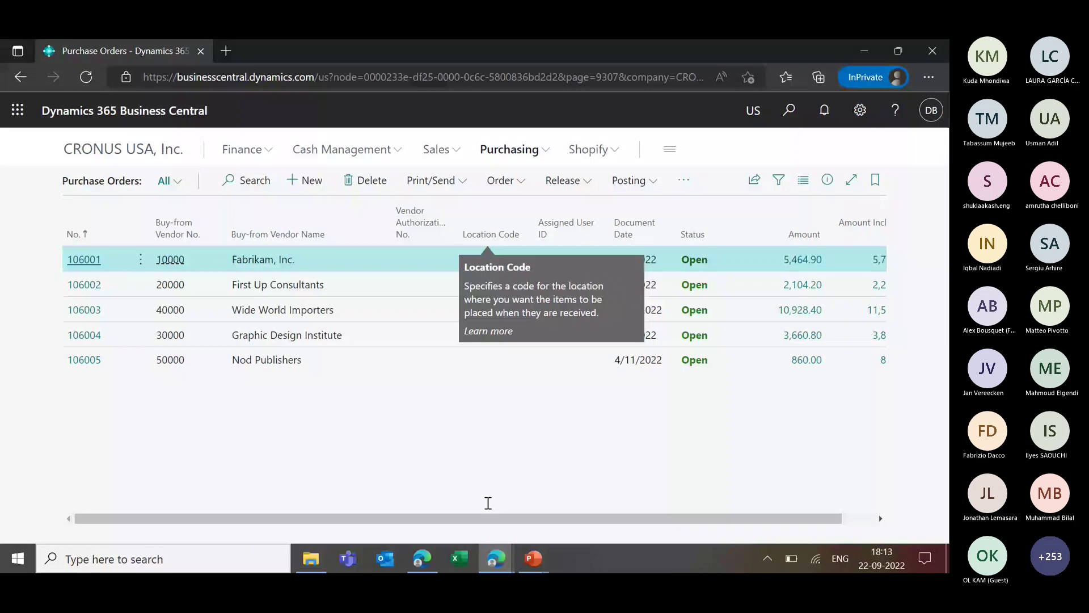
Step: Switch to the PowerPoint slide show to view the Agenda slide, and return to Business Central
mouse_move(533, 560)
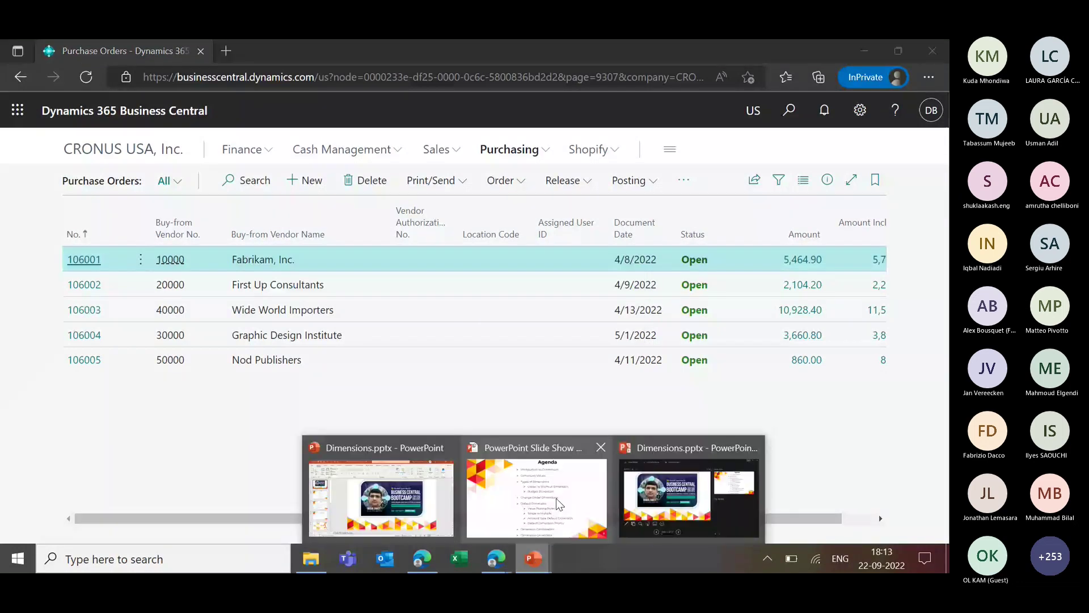
left_click(556, 498)
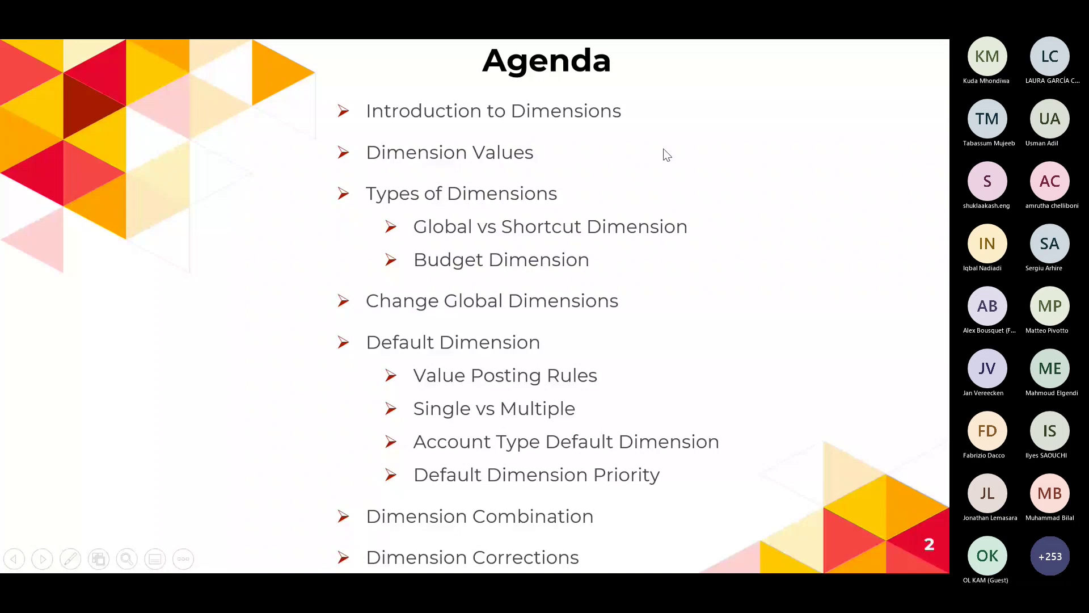
key("alt+Tab")
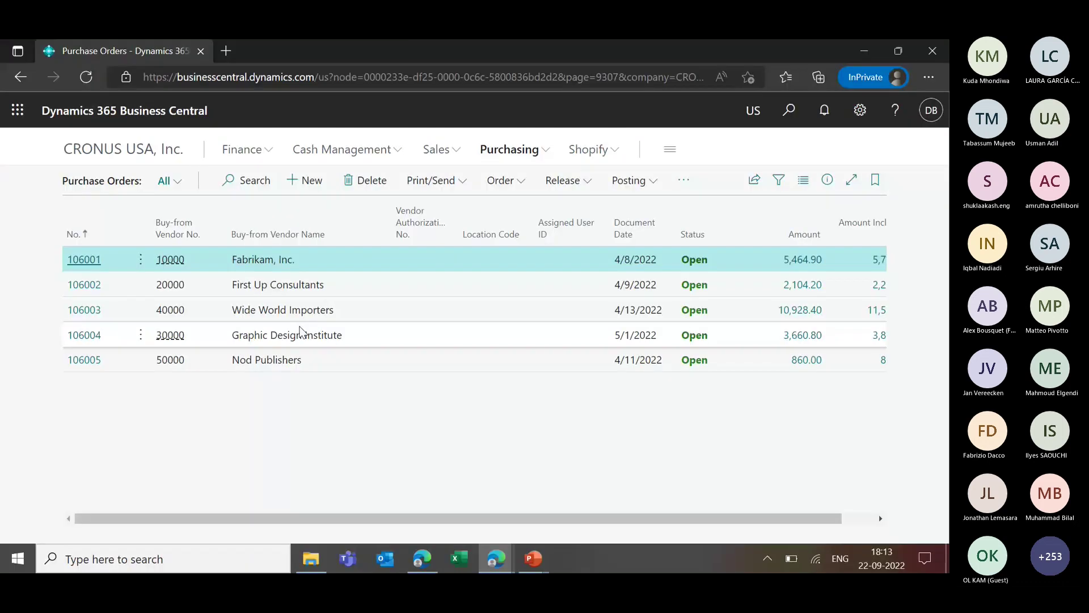
Step: Search for "gen led set" and open the General Ledger Setup page
key("alt+q")
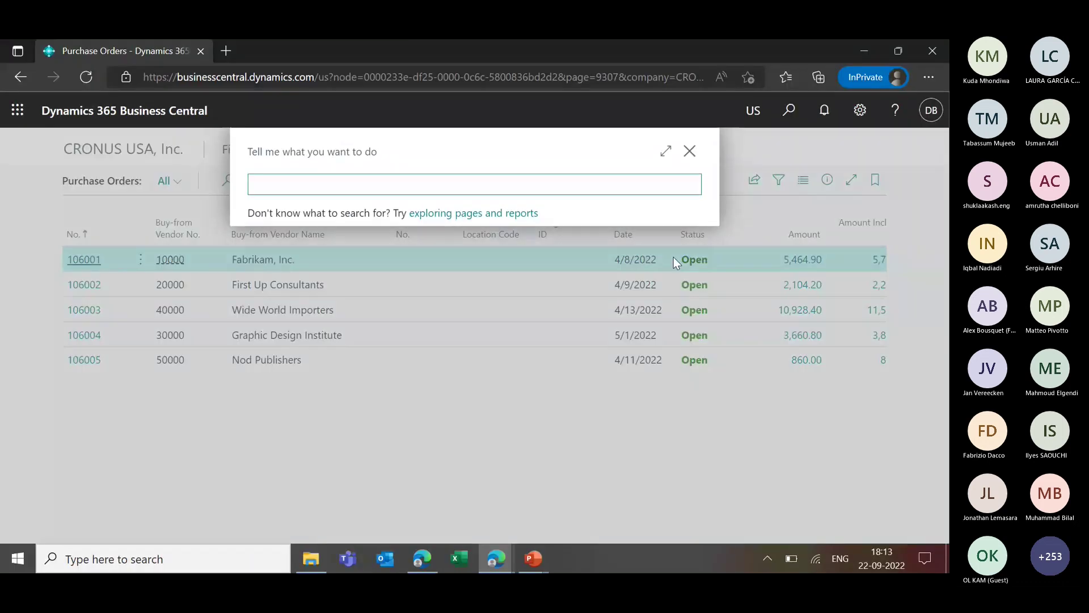
type("gen led set")
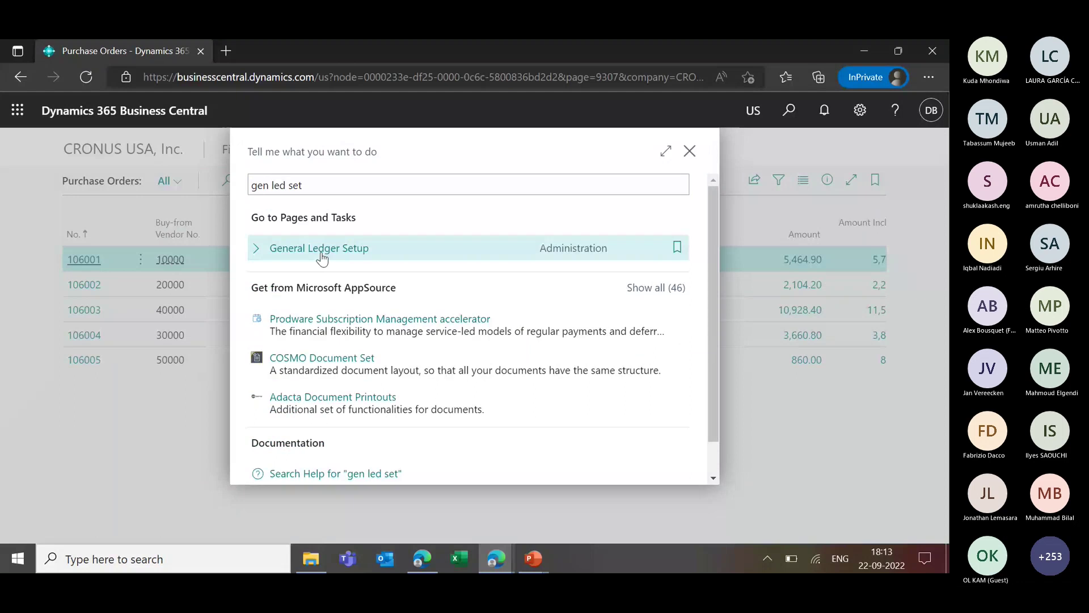
left_click(320, 250)
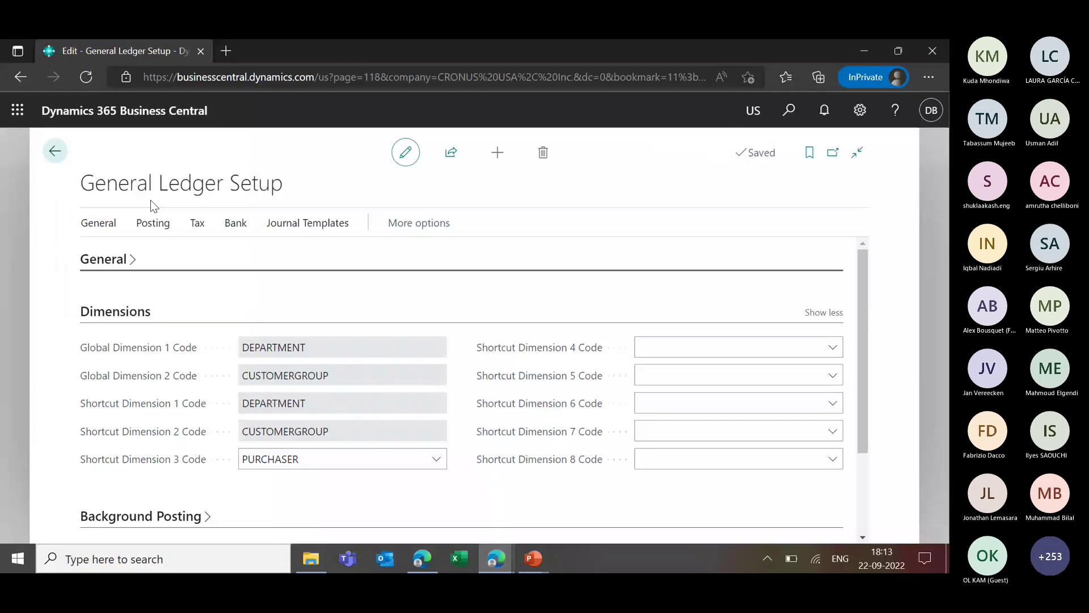
Step: Examine the dimension codes available for Shortcut Dimension 3 and the Change Global Dimensions action in General Ledger Setup
left_click(96, 229)
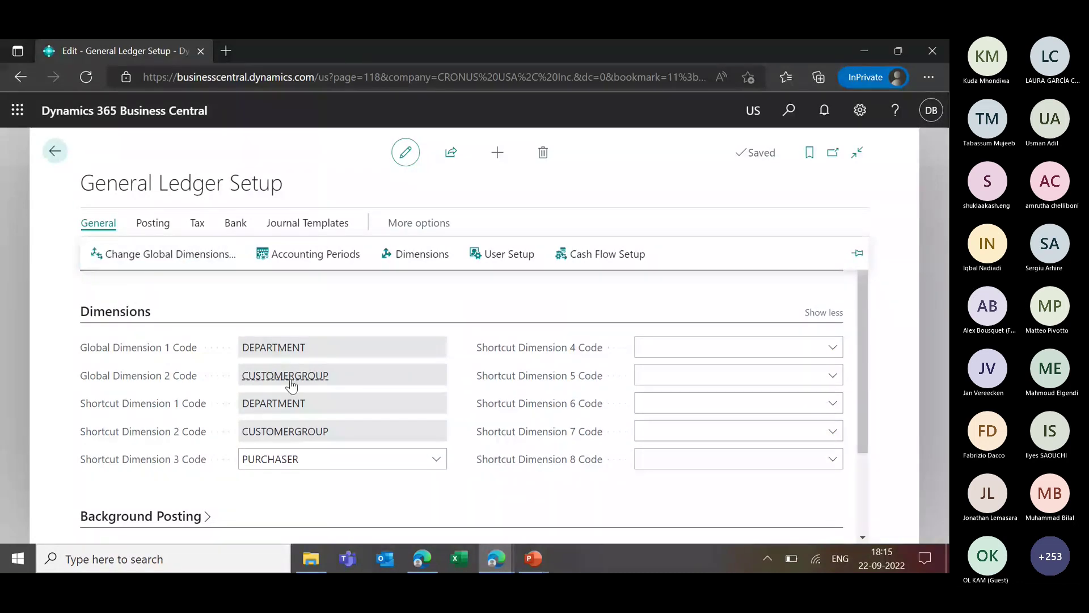
left_click(442, 467)
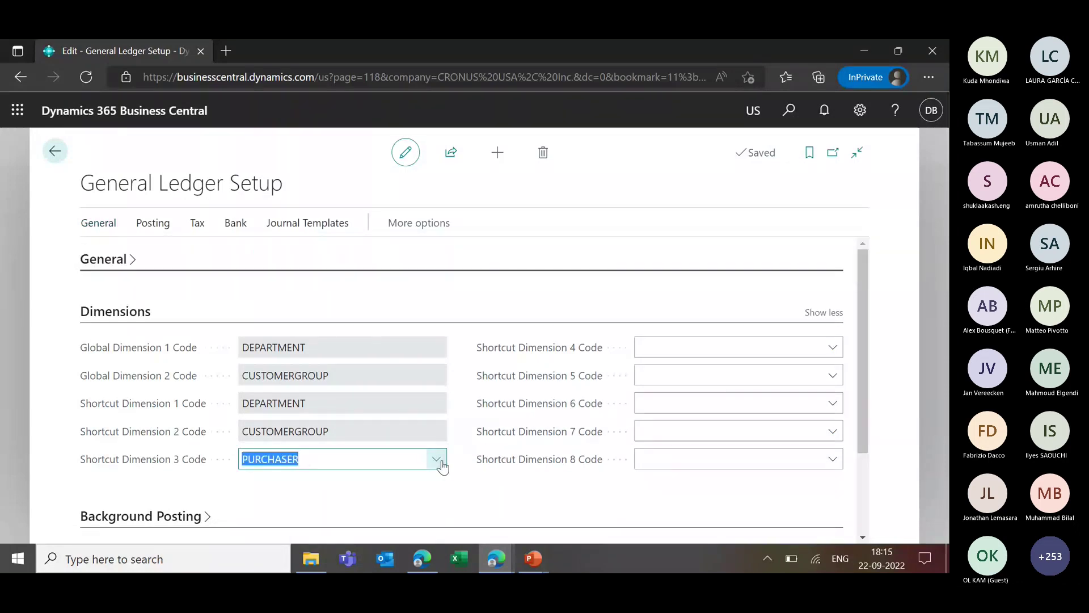
left_click(442, 466)
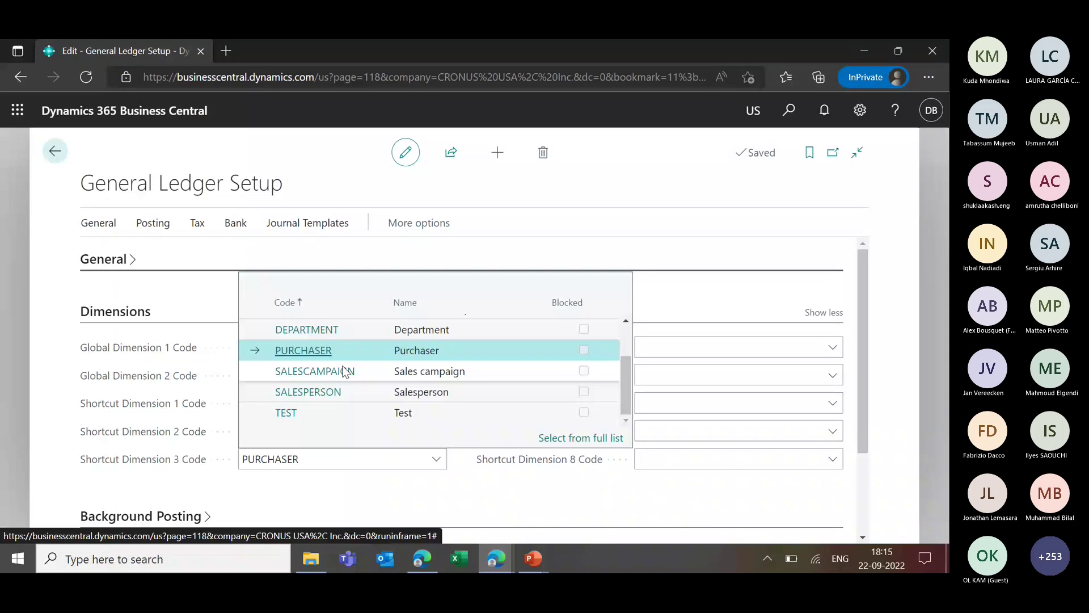
left_click(153, 496)
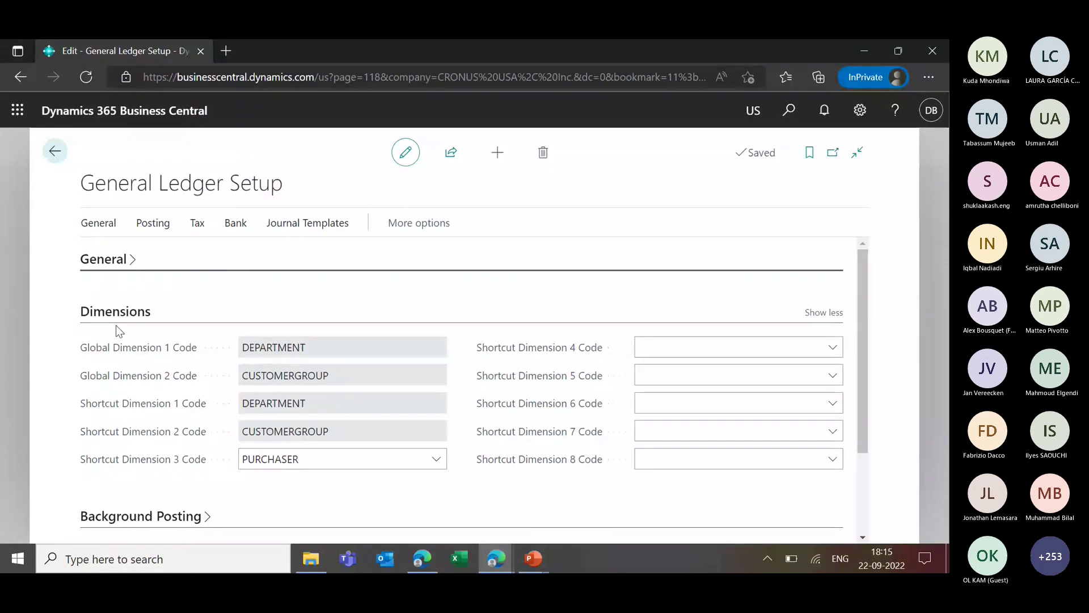
left_click(99, 222)
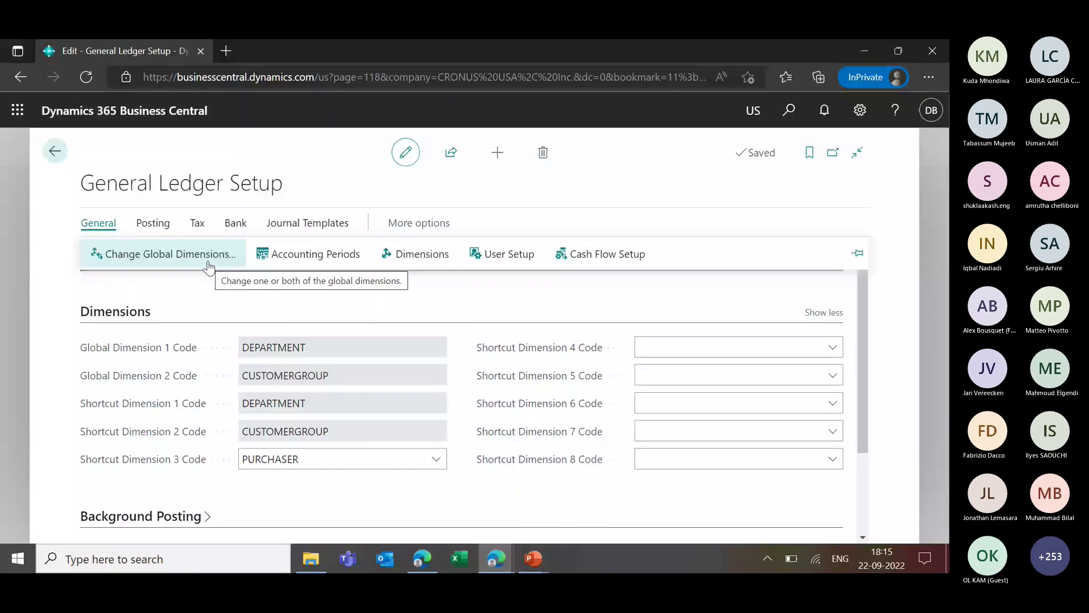
Step: Switch to the PowerPoint slide show and review the Agenda slide's topics on changing global dimensions and default dimensions
mouse_move(531, 562)
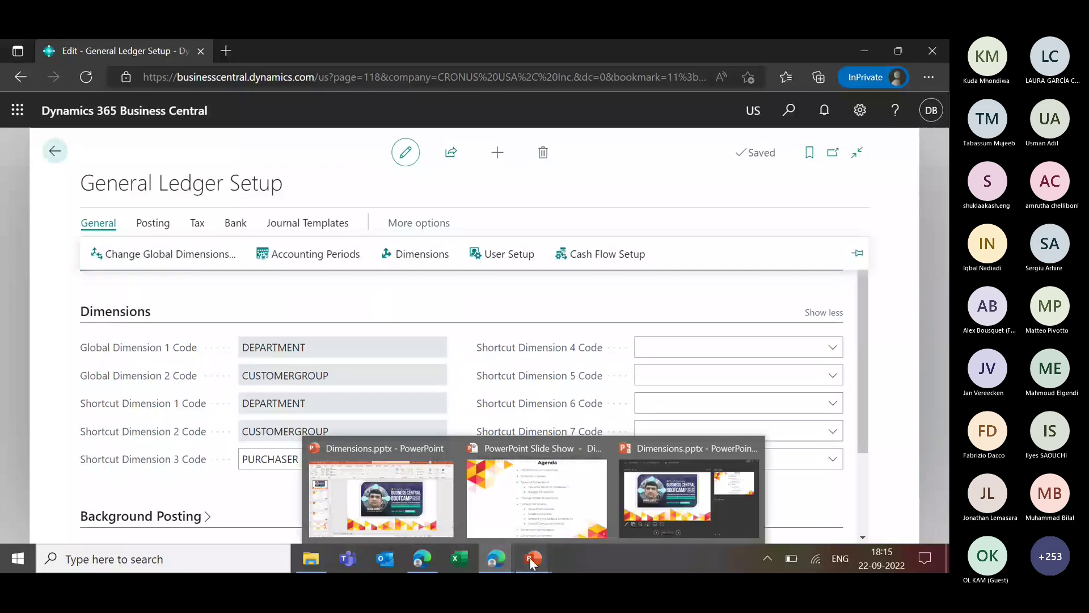
left_click(522, 493)
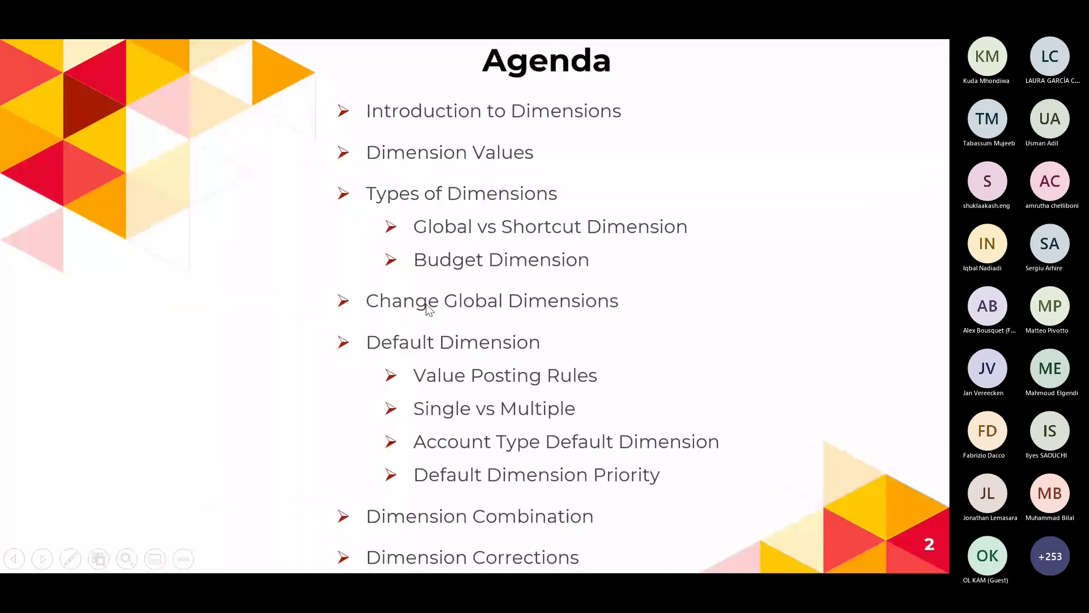
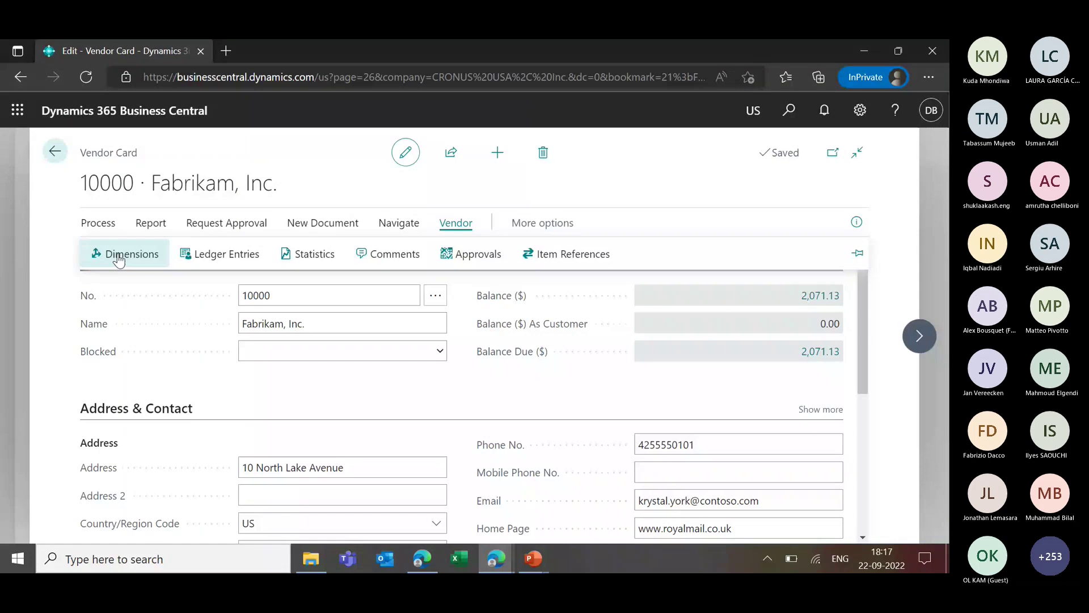
Step: Open the default dimensions of vendor Fabrikam, Inc. and add a PURCHASER dimension line with value code MH
left_click(119, 256)
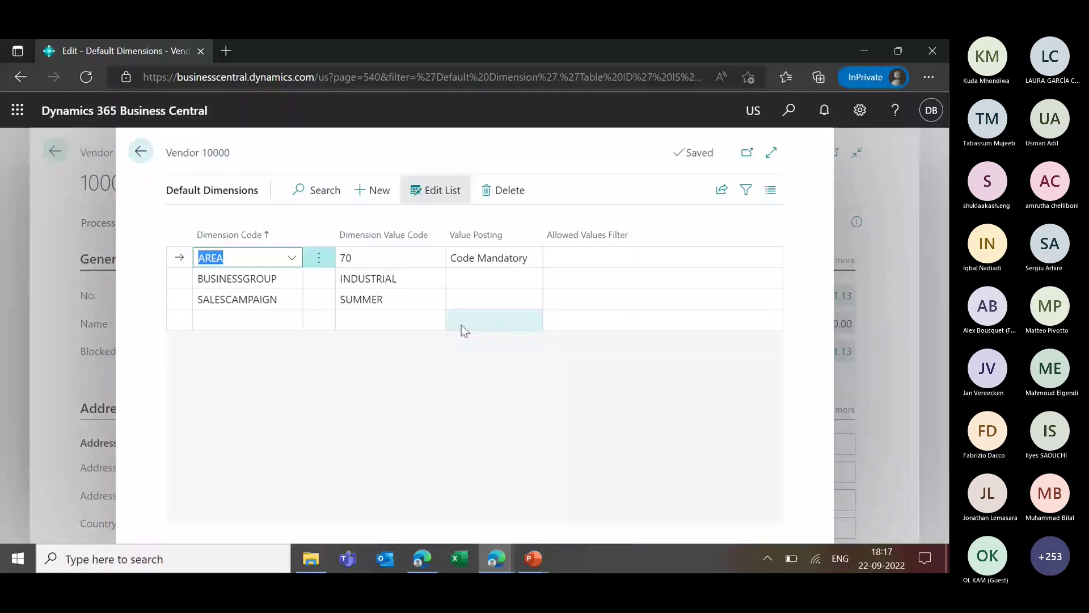
left_click(278, 323)
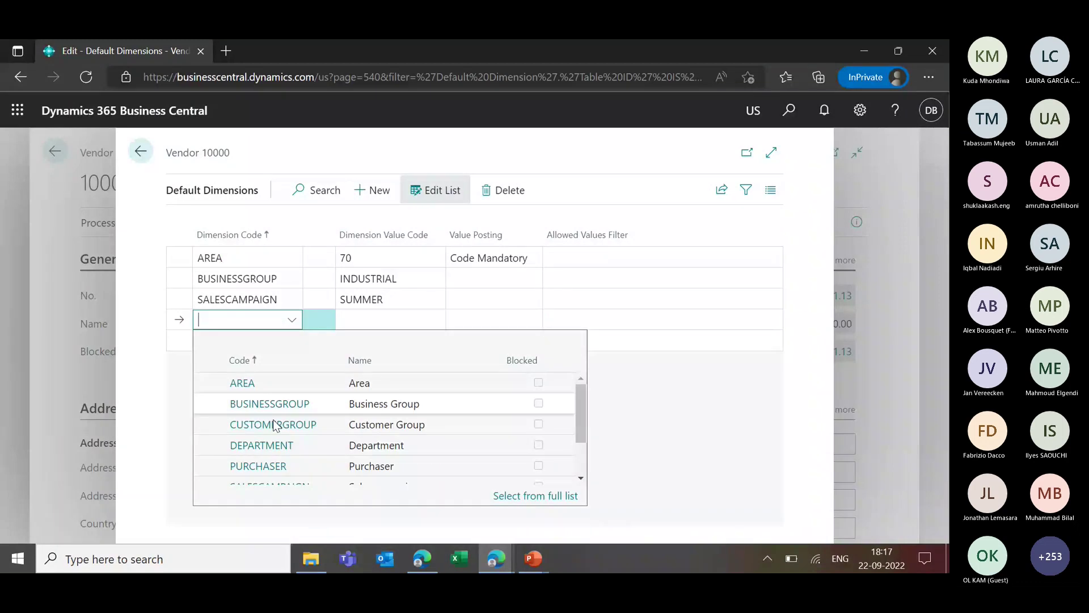
scroll(284, 442, "down", 1)
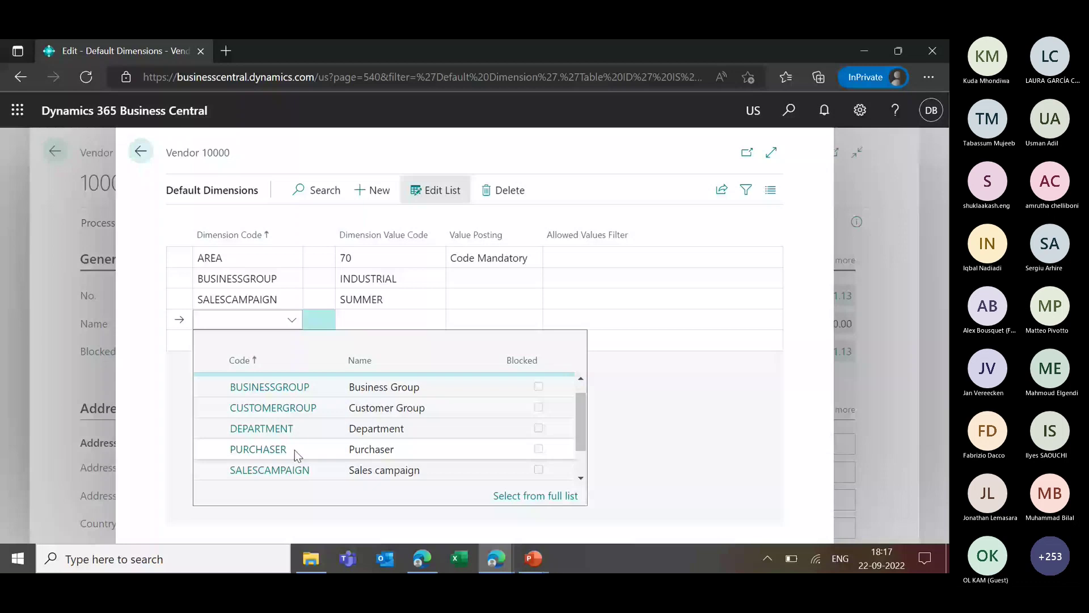
left_click(258, 450)
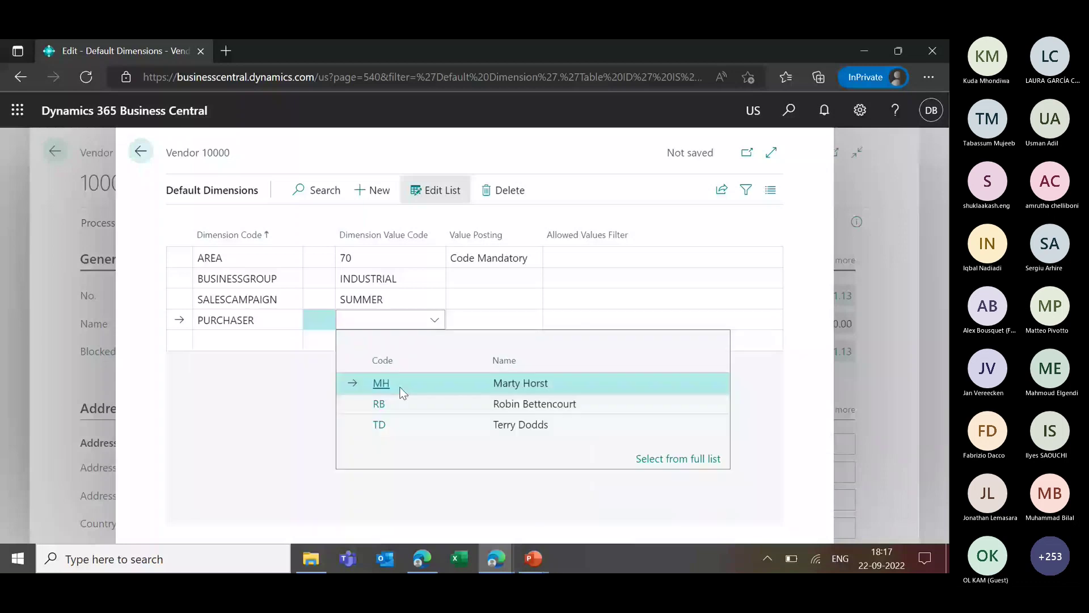
left_click(402, 392)
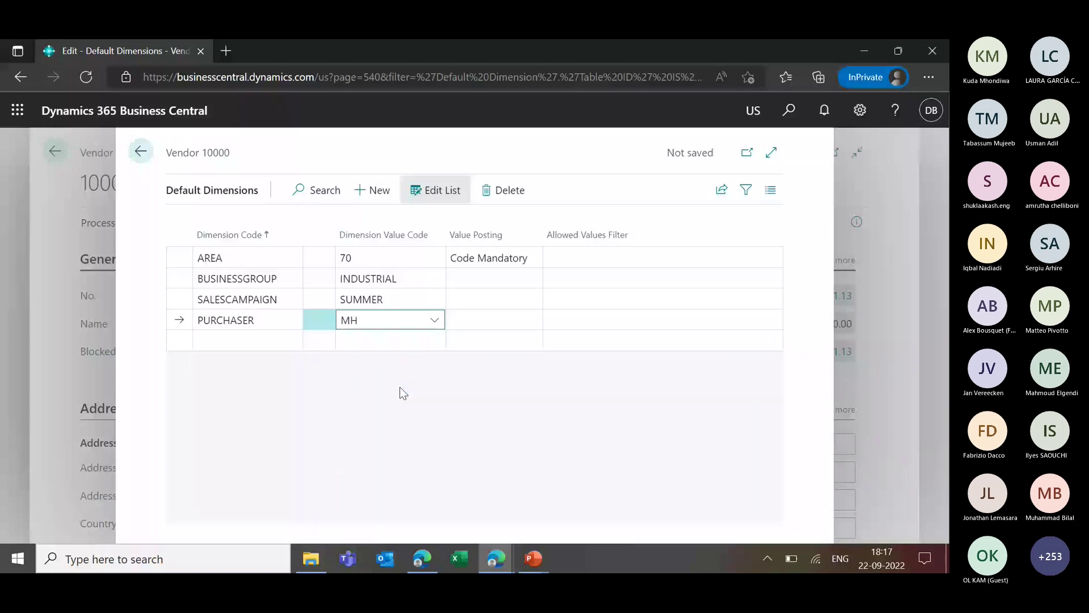
key("Tab")
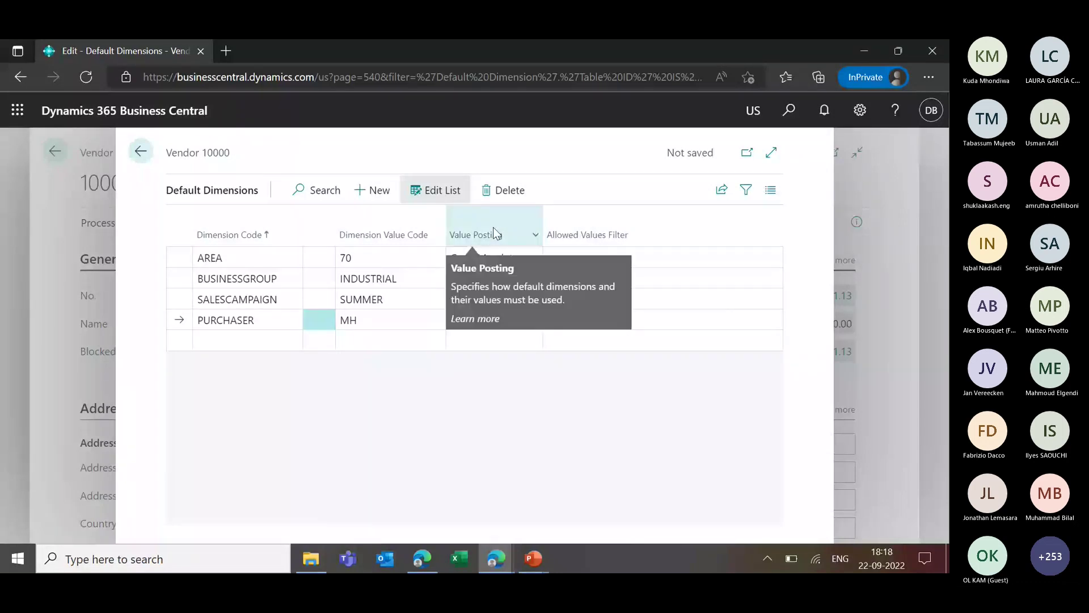
Step: Review the Value Posting options for the PURCHASER line, and compare them with the AREA line's posting rule and dimension value
left_click(496, 324)
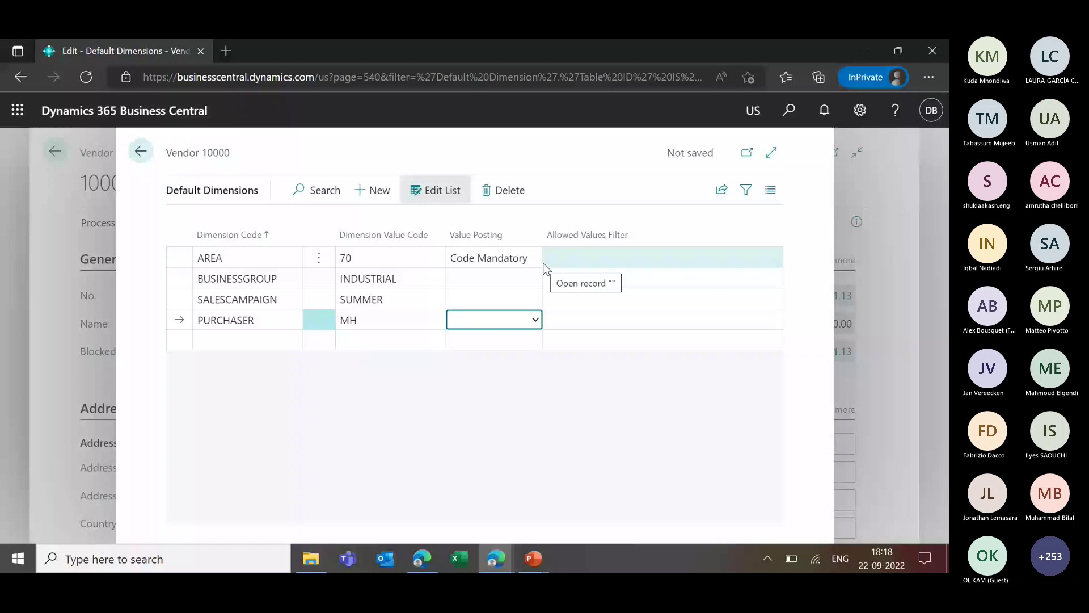
mouse_move(606, 240)
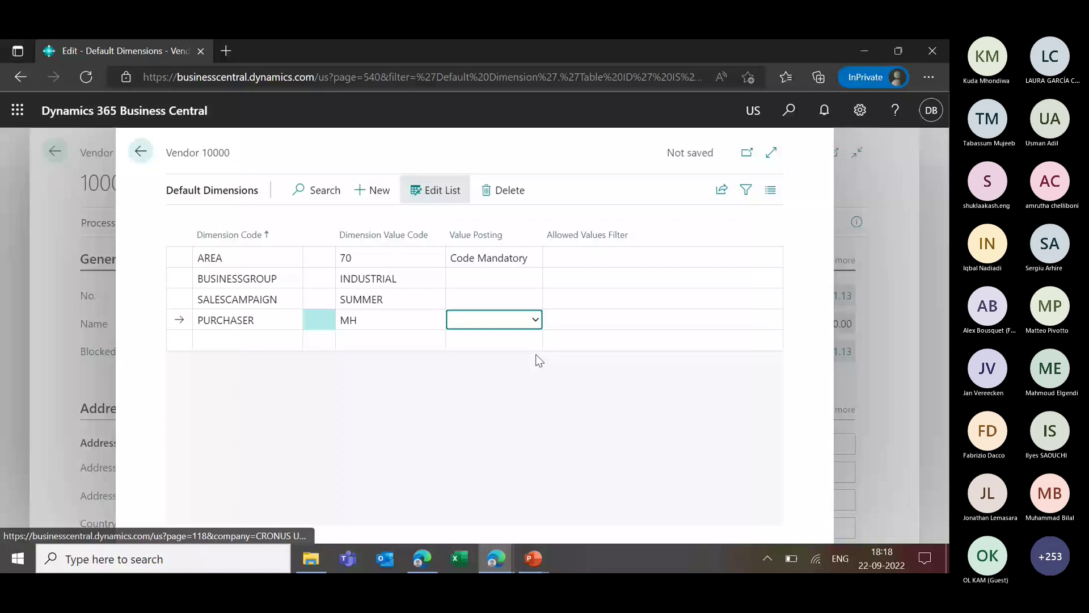
left_click(536, 320)
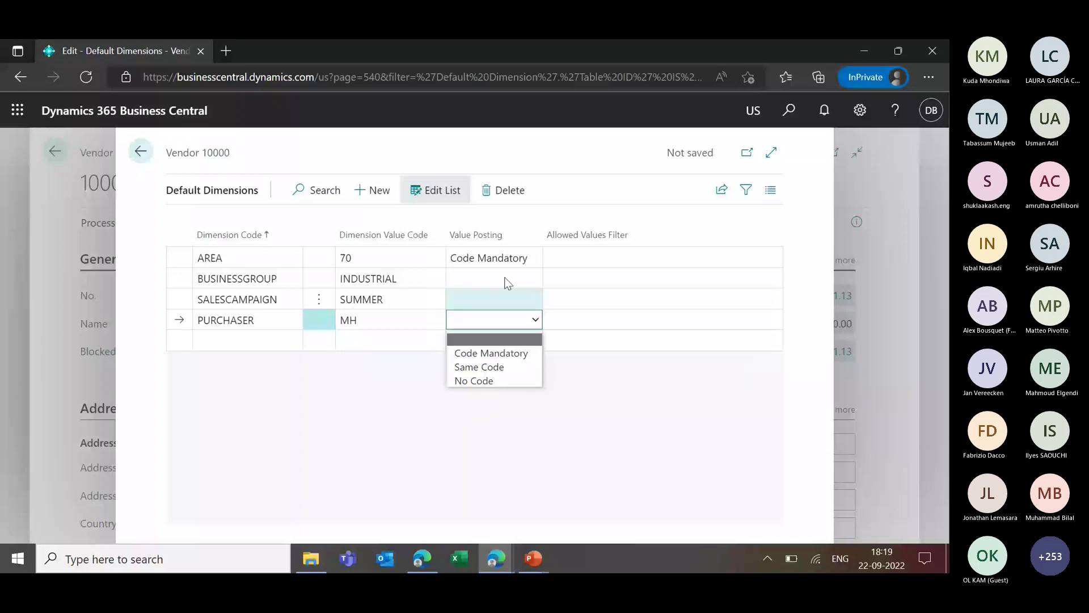
left_click(525, 260)
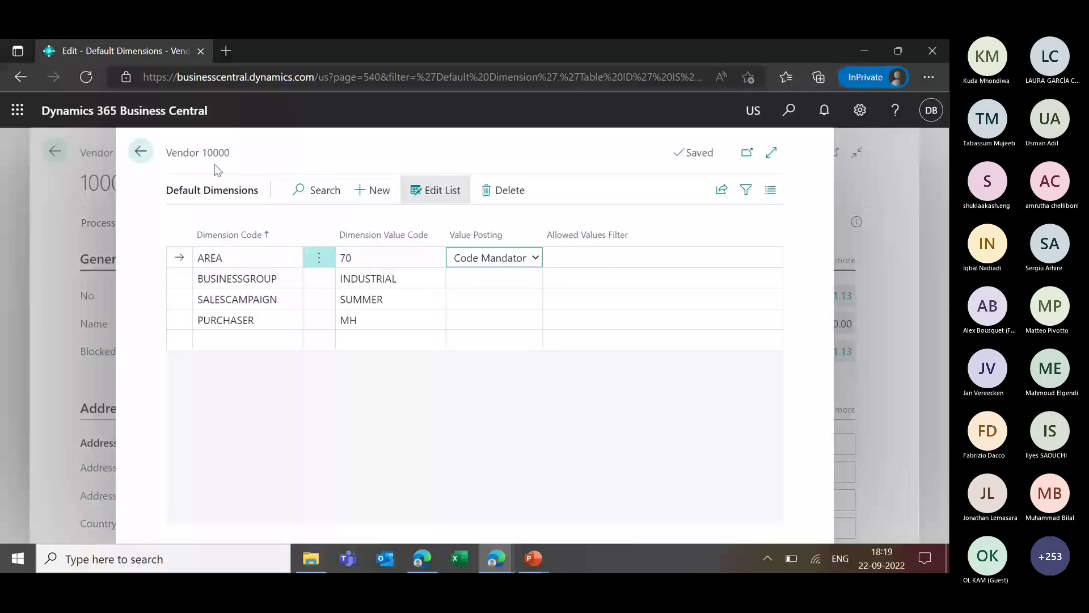
left_click(241, 262)
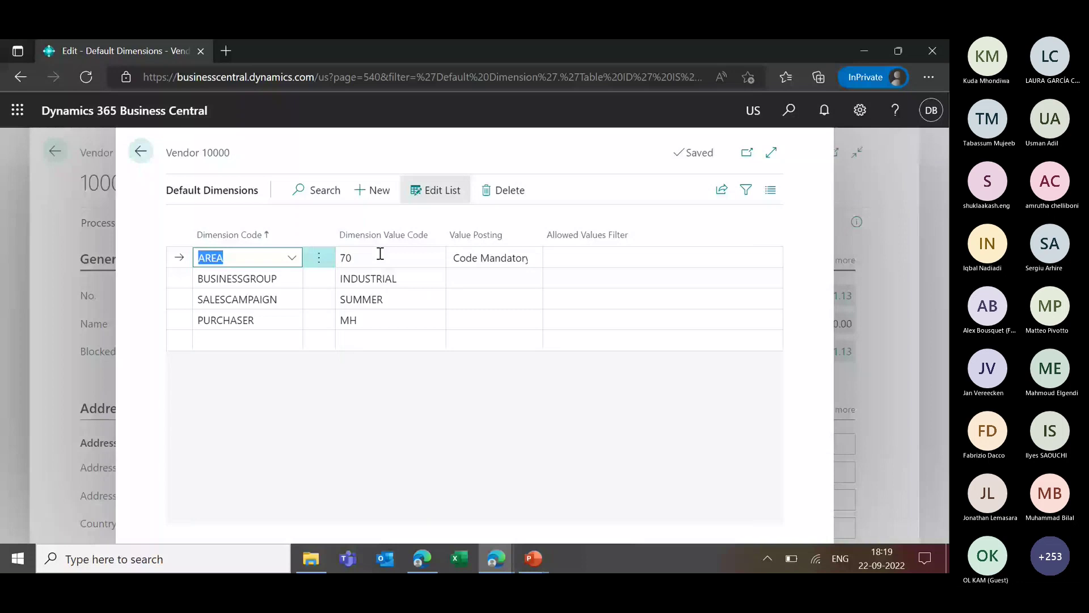
left_click(374, 255)
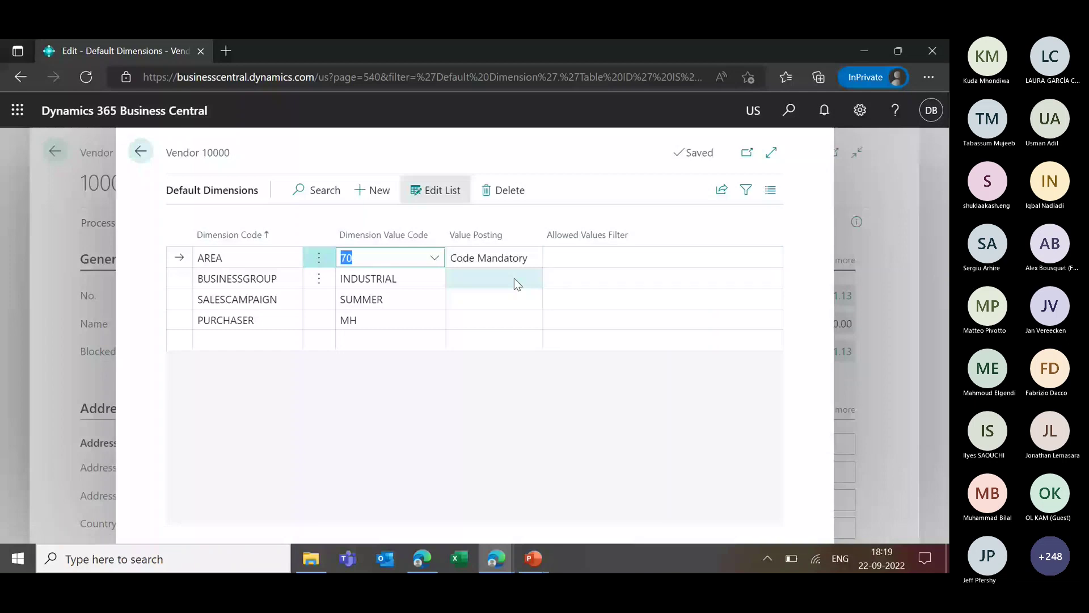
Step: Open the Allowed Values Filter of the AREA line and look through its list of allowed dimension values
left_click(551, 284)
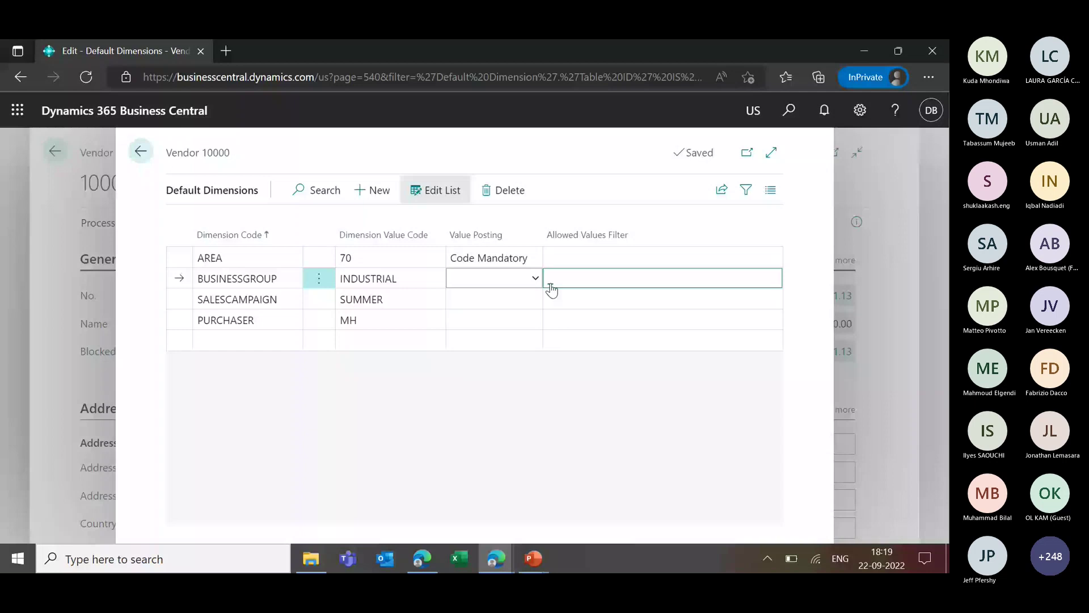
left_click(551, 288)
left_click(775, 266)
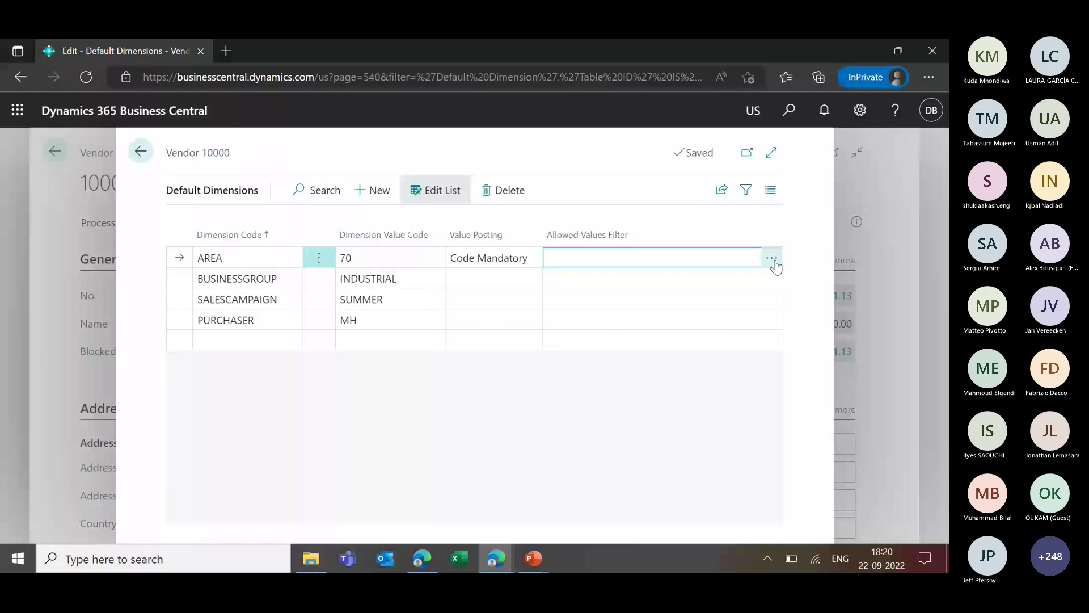
left_click(773, 260)
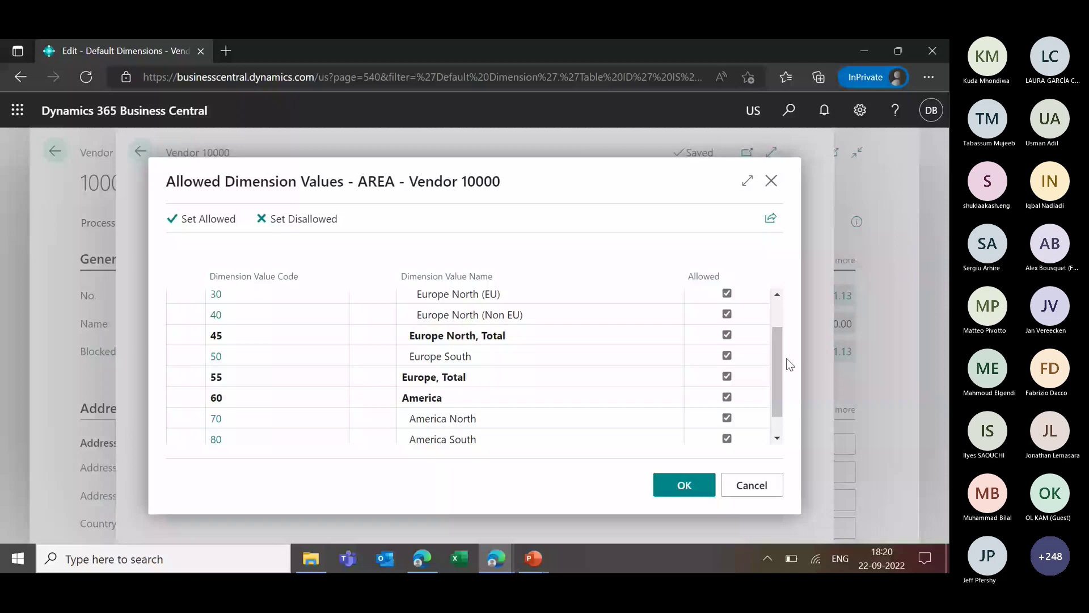
scroll(664, 317, "up", 1)
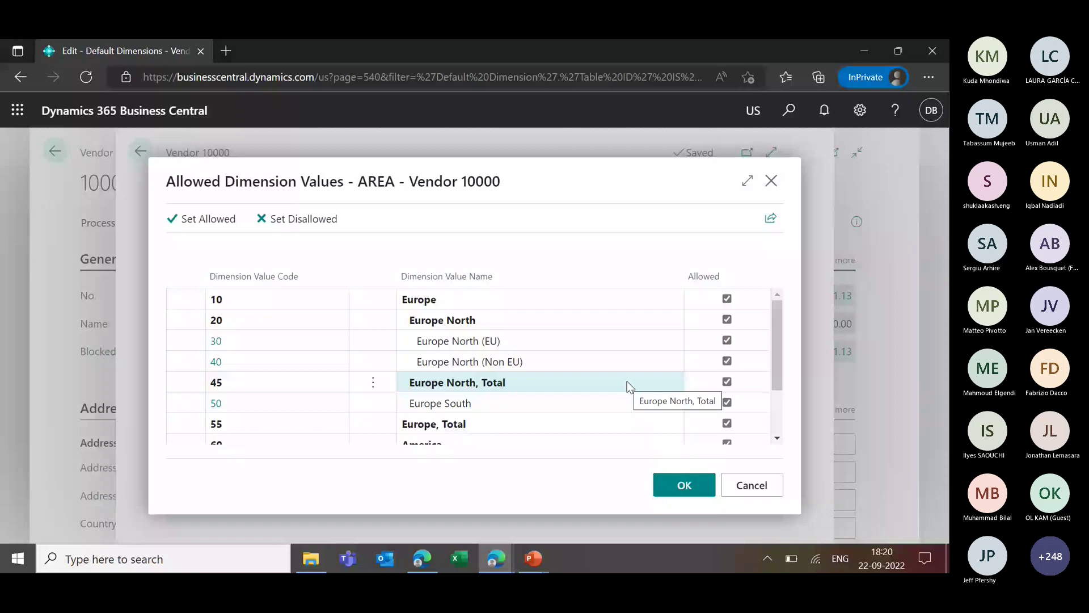
Step: Try disallowing the Europe North (EU) value for the vendor's AREA dimension, and dismiss the allowed values dialog
left_click(728, 321)
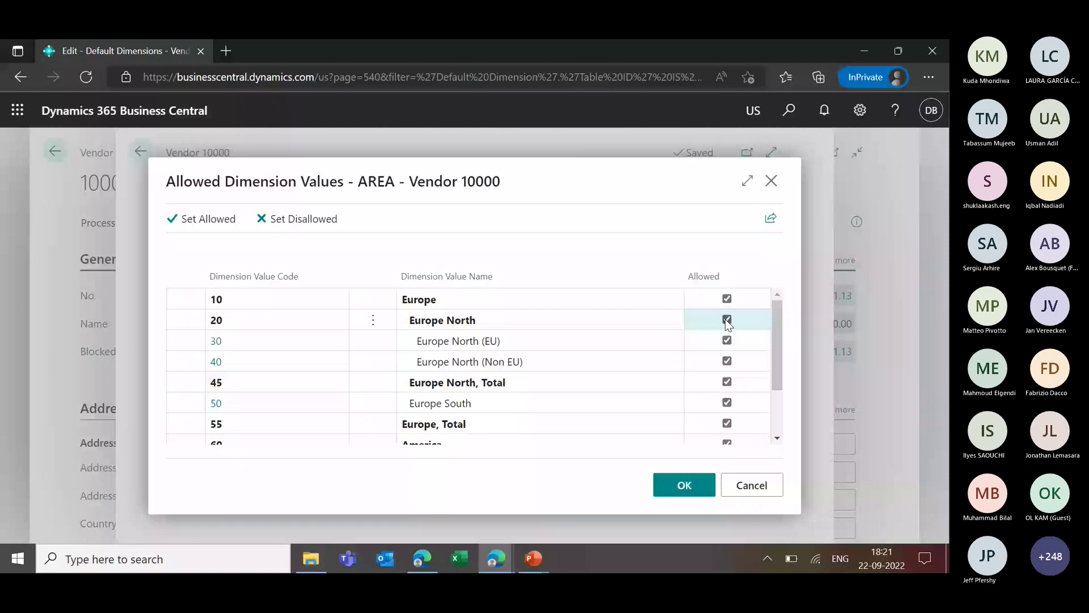
left_click(727, 341)
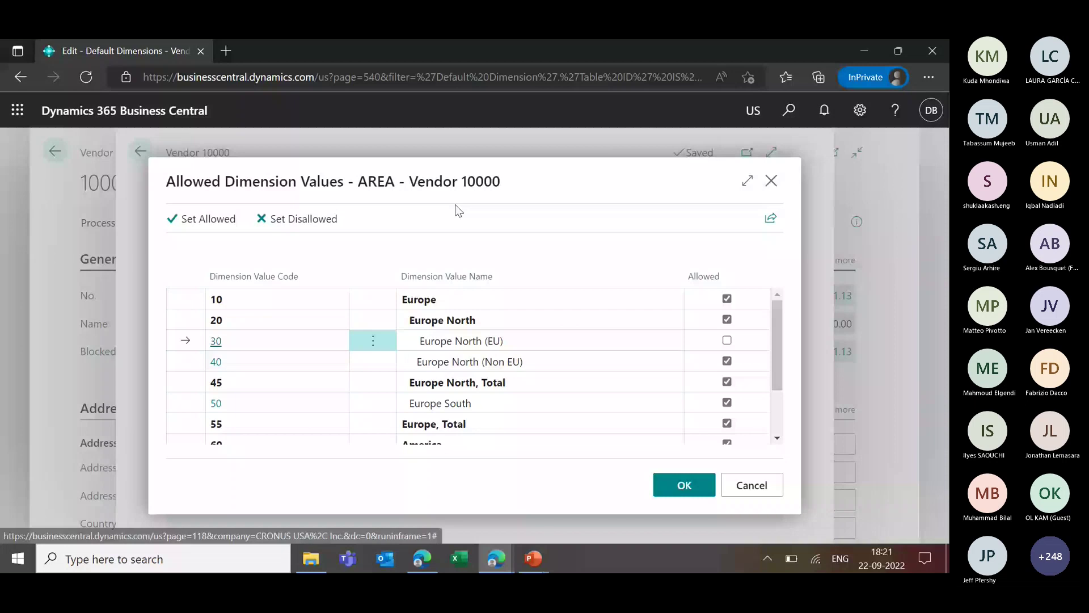
key("Escape")
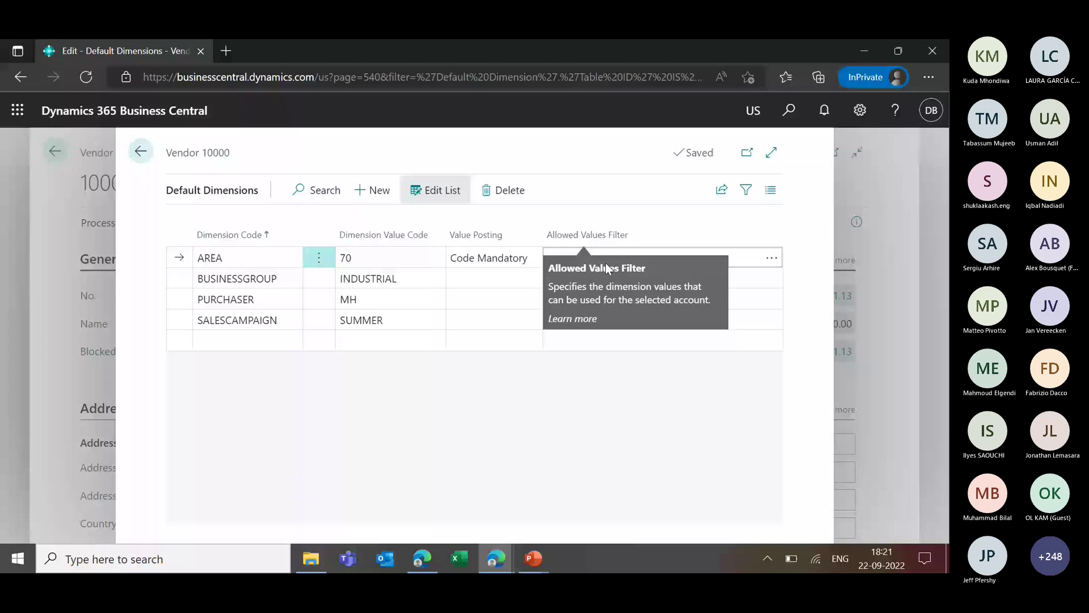
Step: Set the Value Posting rule of the vendor's PURCHASER default dimension to Same Code
left_click(534, 280)
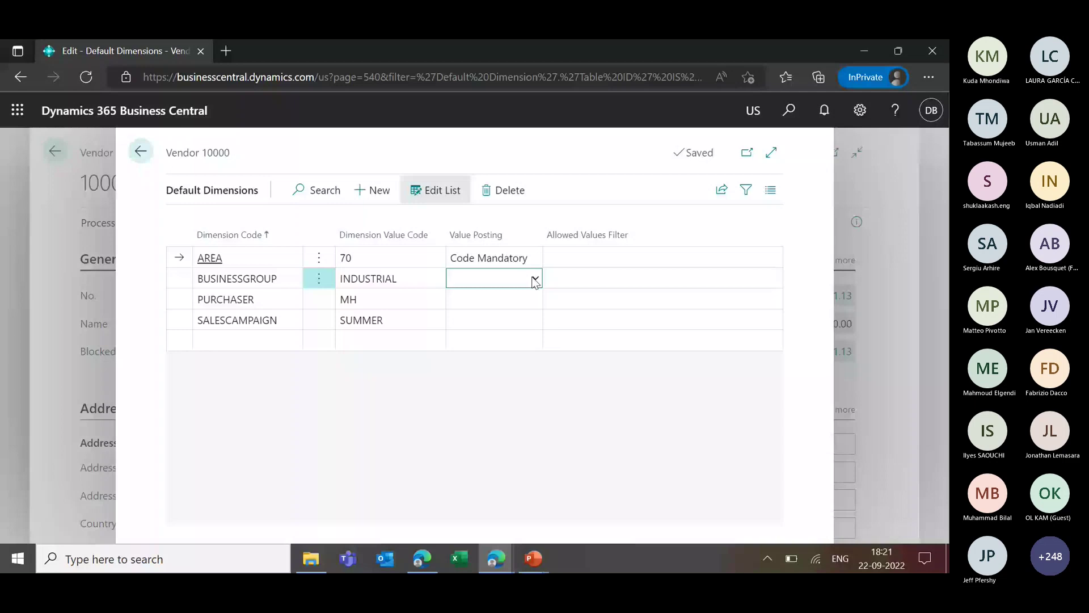
left_click(535, 279)
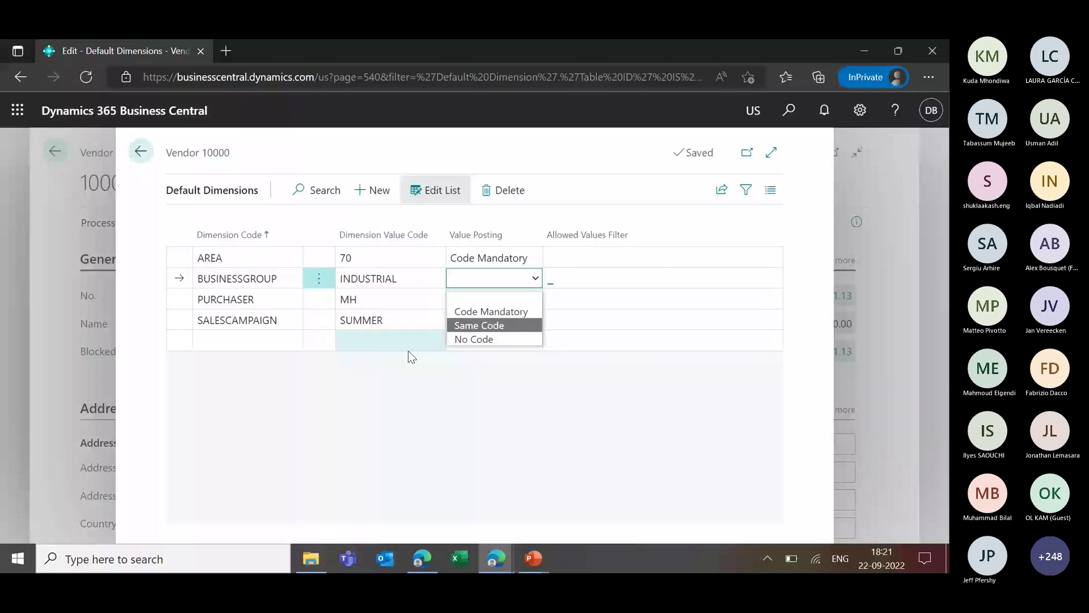
left_click(493, 305)
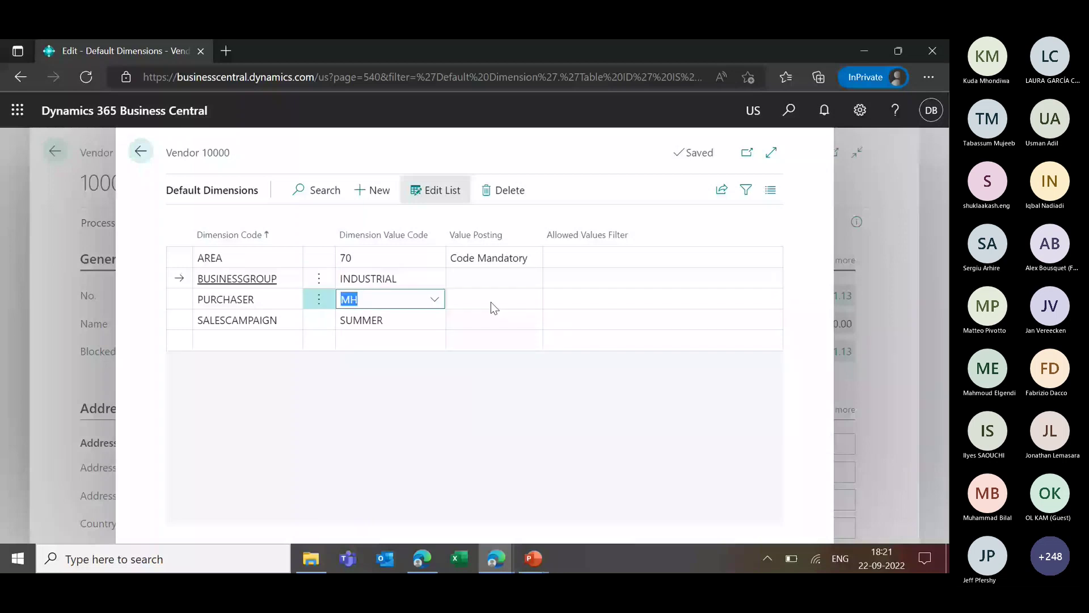
left_click(492, 302)
left_click(499, 344)
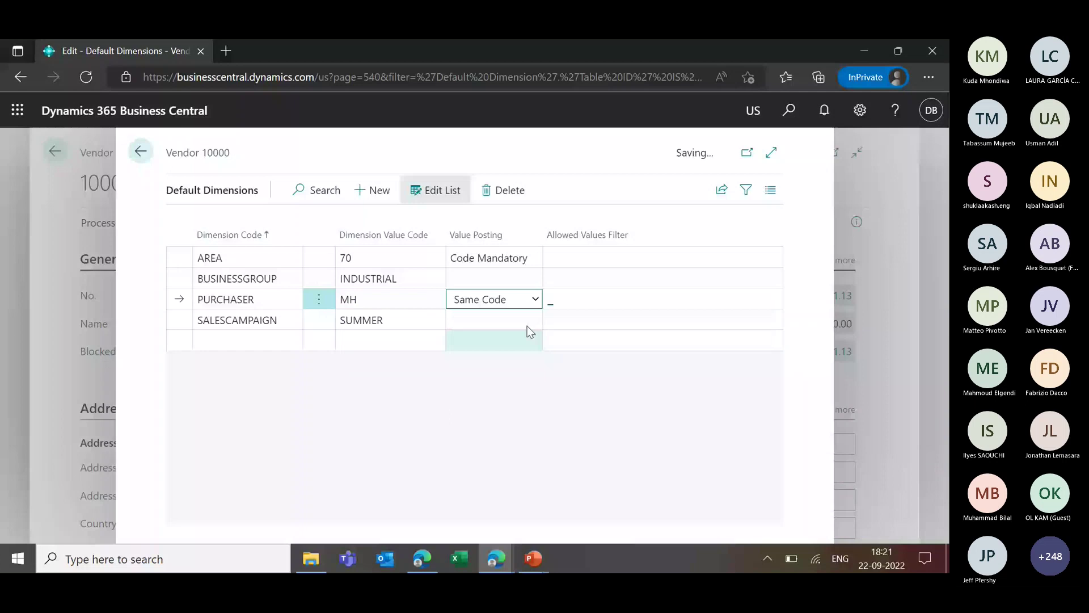
left_click(527, 325)
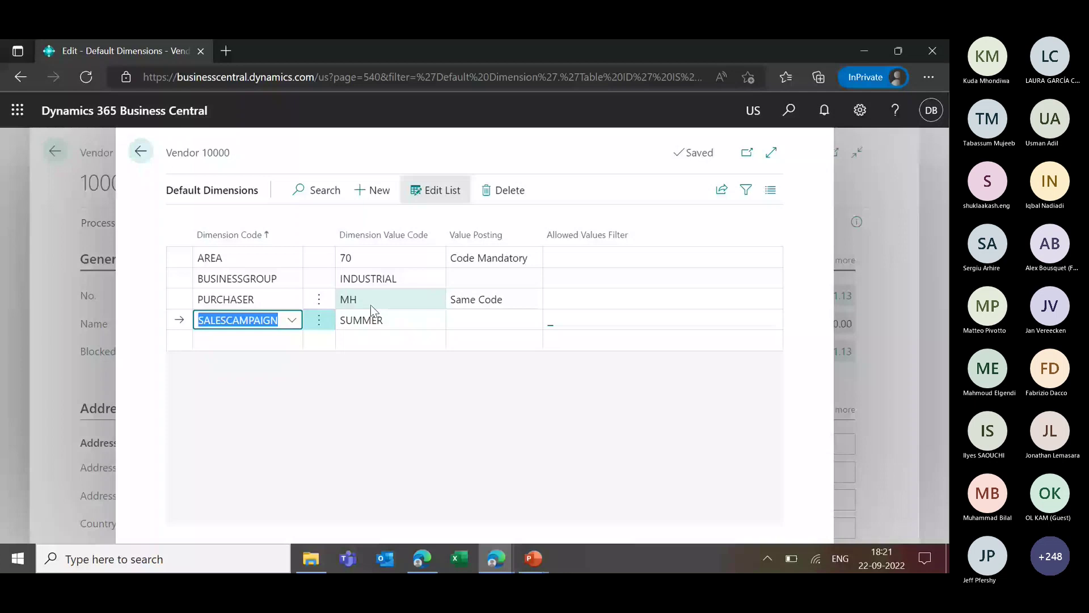
Step: Review the selectable dimension values and the Value Posting options of the PURCHASER line
left_click(370, 305)
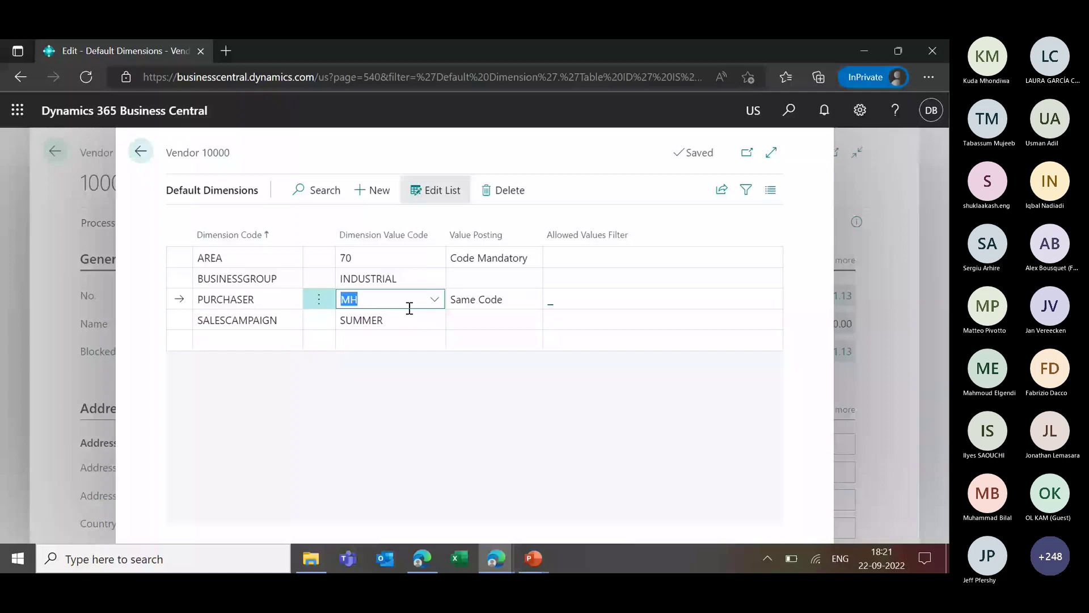
left_click(410, 307)
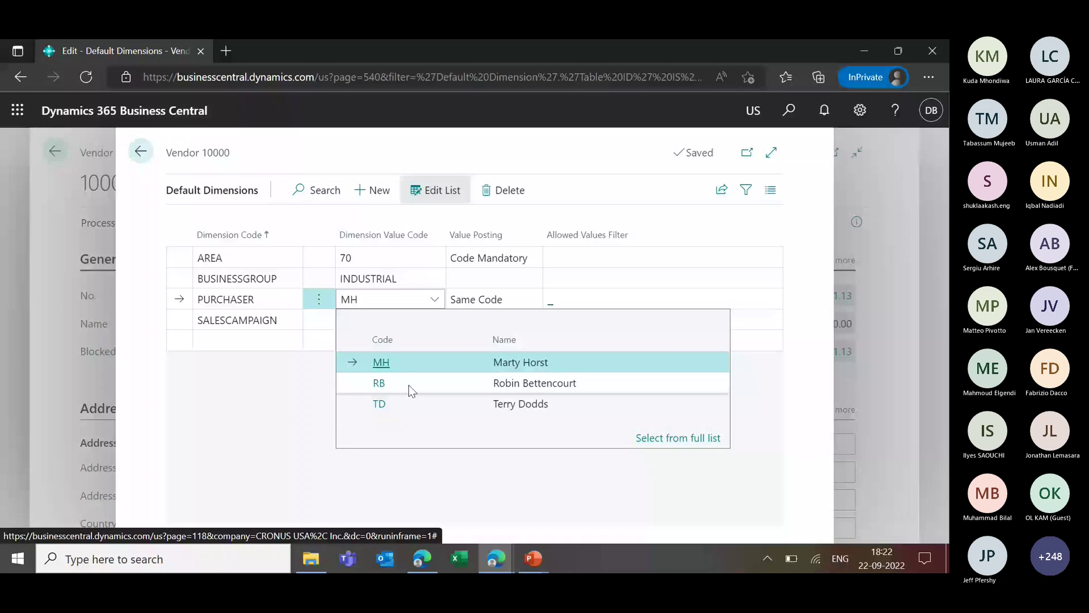
key("Escape")
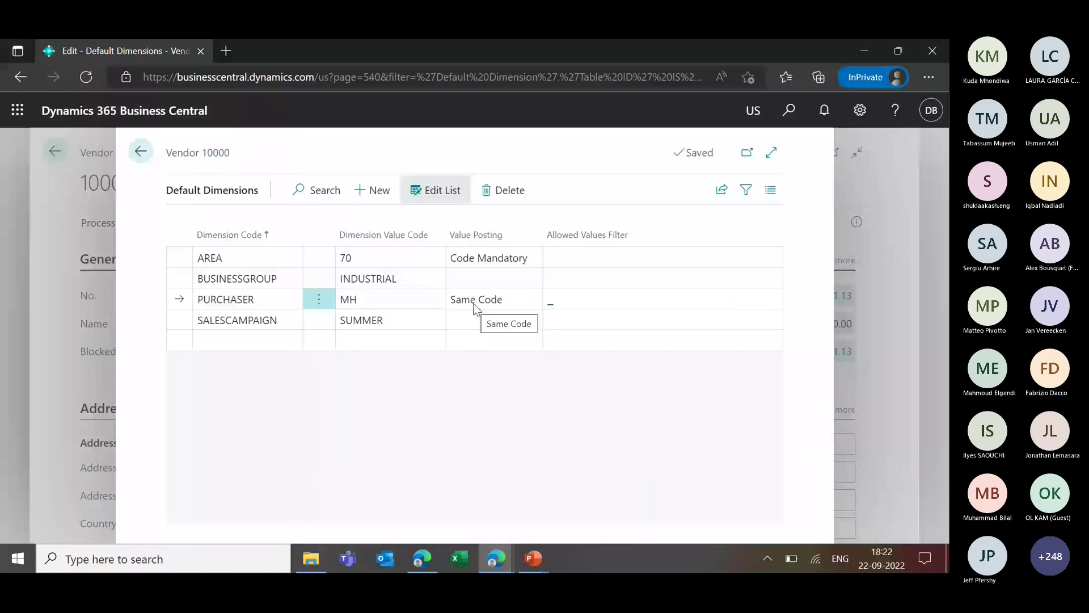
left_click(530, 301)
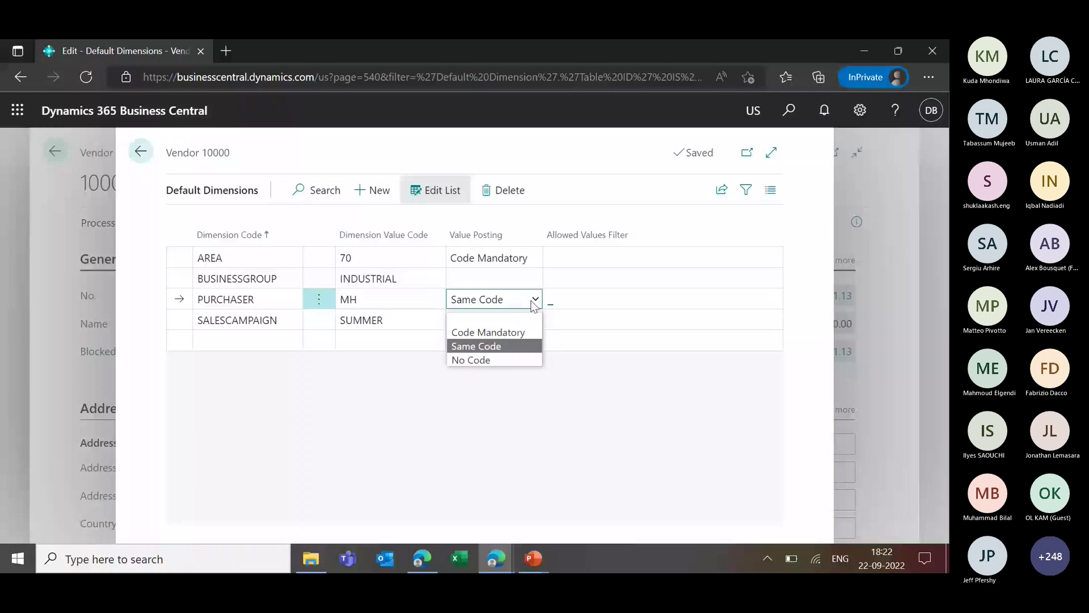
left_click(491, 334)
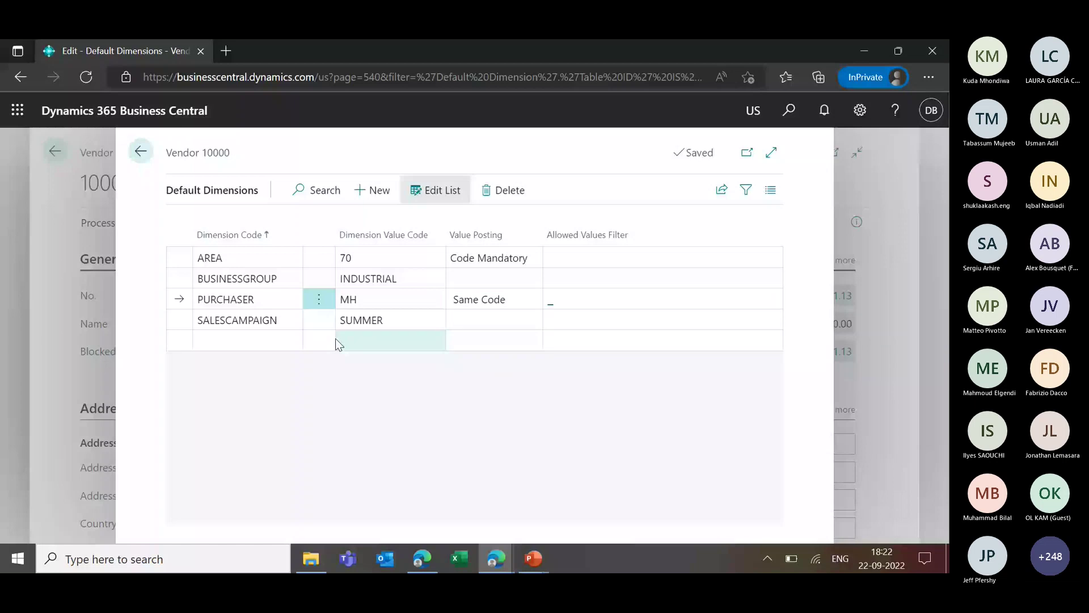
Step: Add a SALESPERSON default dimension line without a value code and set its Value Posting to No Code
left_click(335, 338)
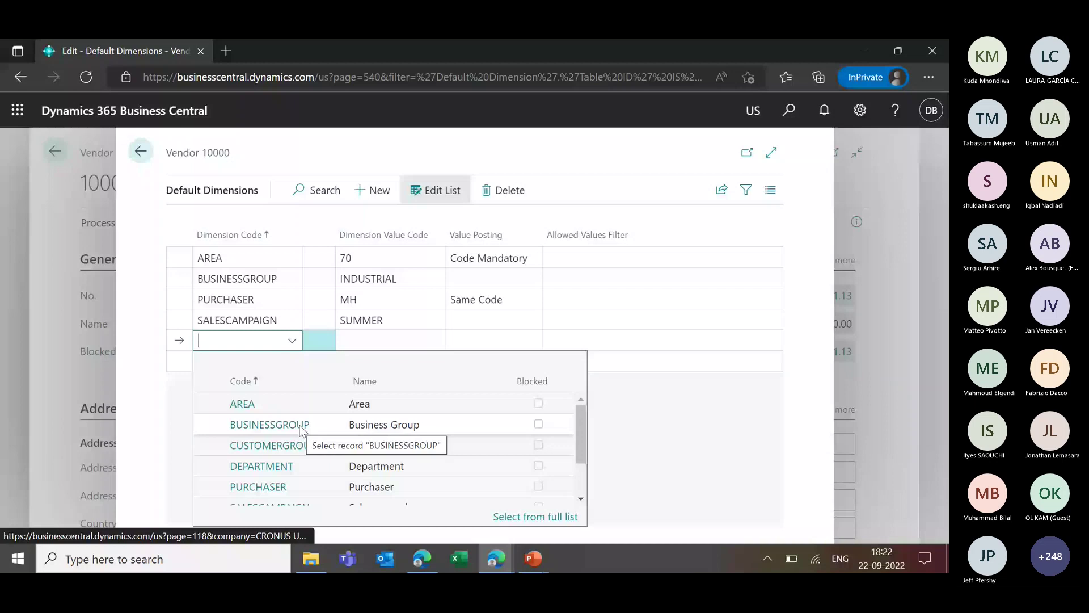
scroll(298, 480, "down", 2)
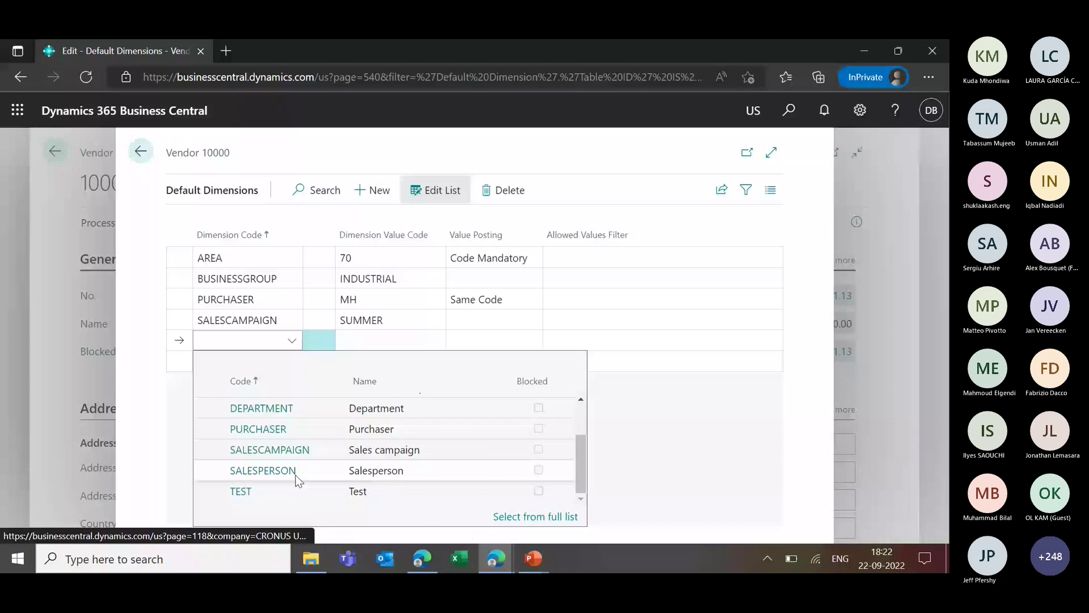
left_click(263, 470)
left_click(494, 340)
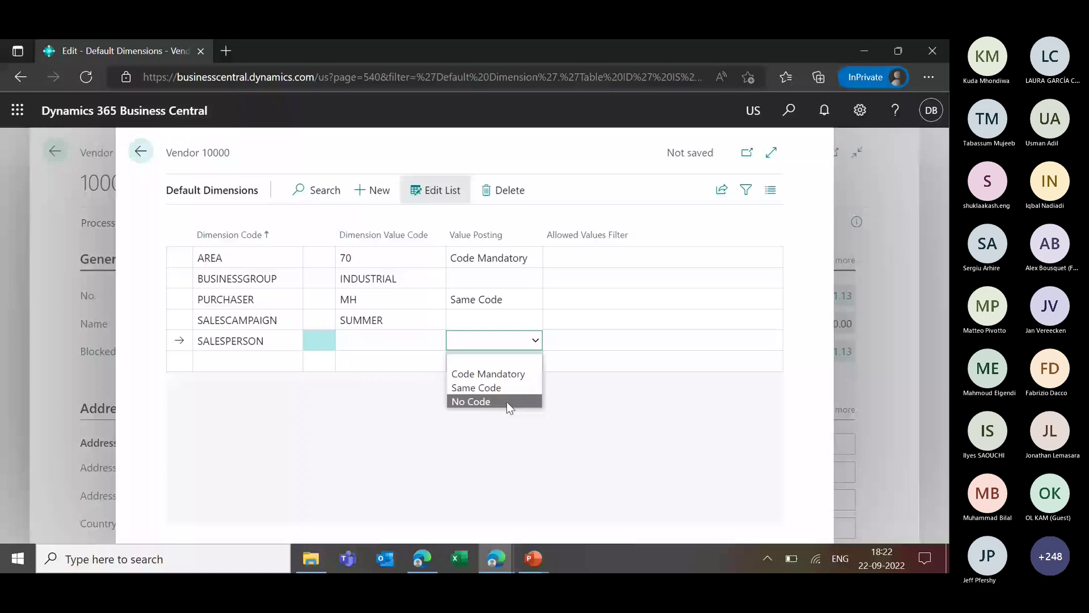
left_click(507, 402)
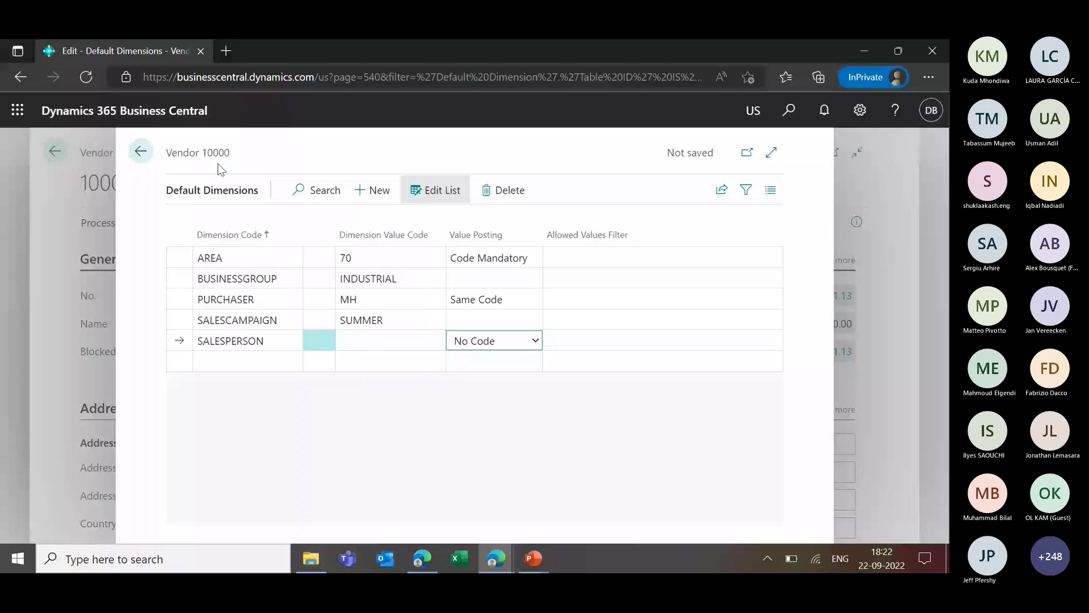
Step: Review the dimension code list and the Value Posting options of the SALESPERSON line
left_click(282, 339)
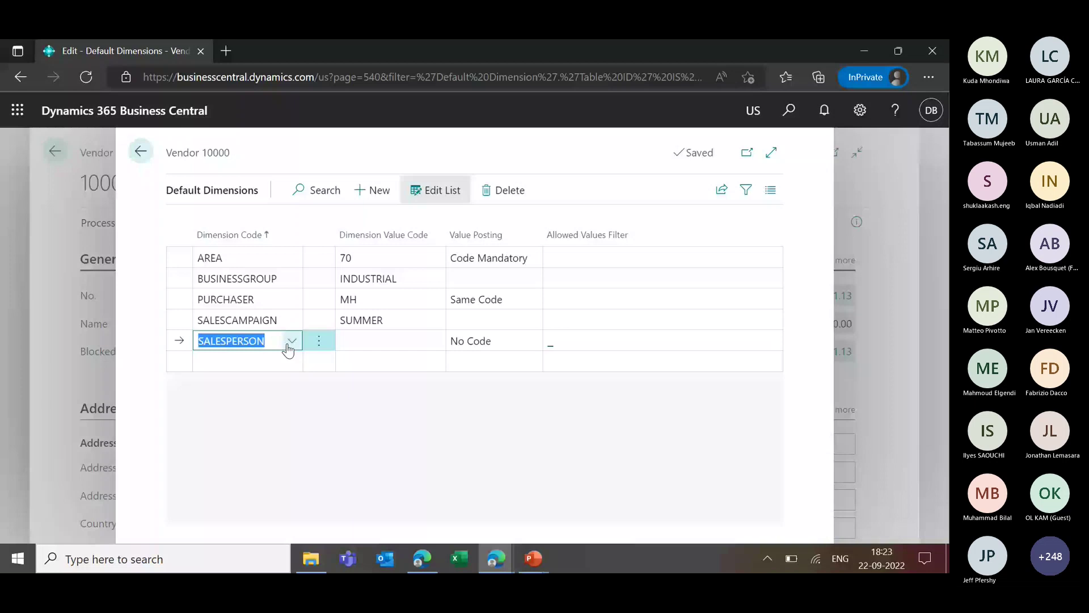
left_click(296, 343)
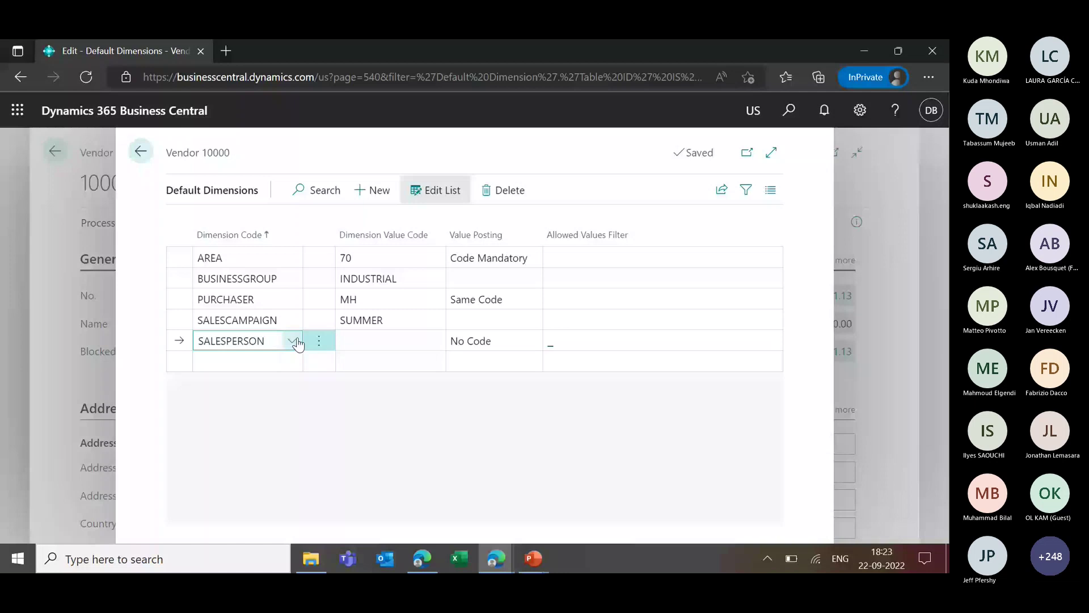
left_click(293, 341)
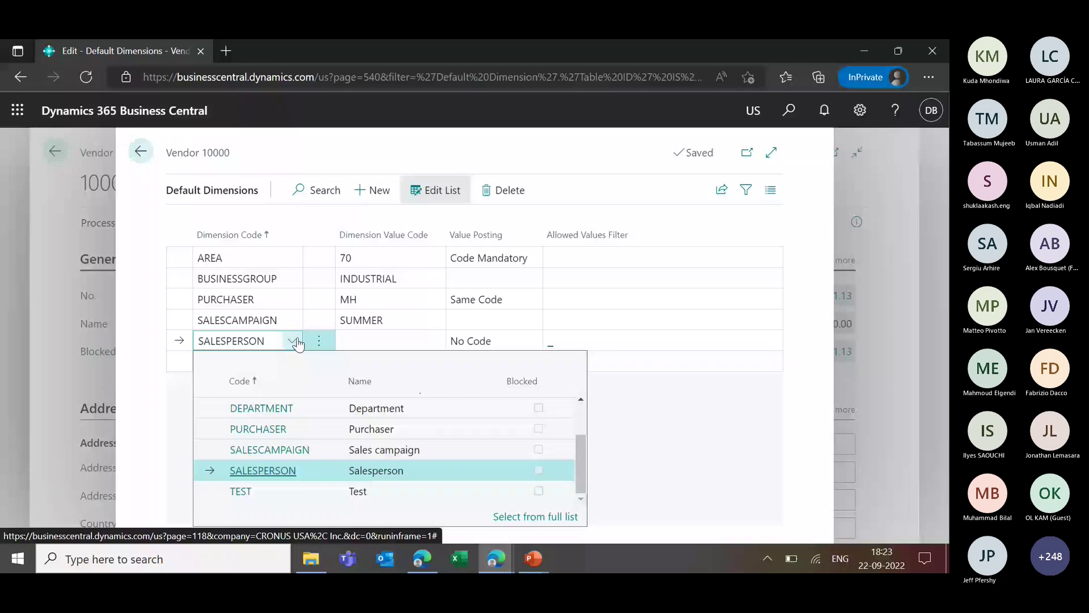
left_click(295, 342)
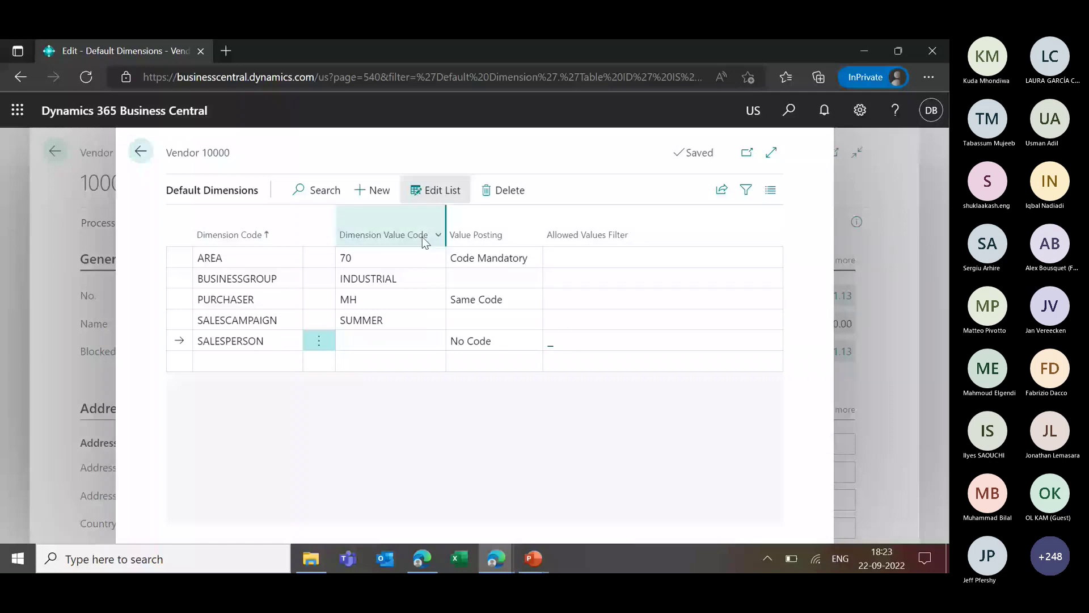
key("Tab")
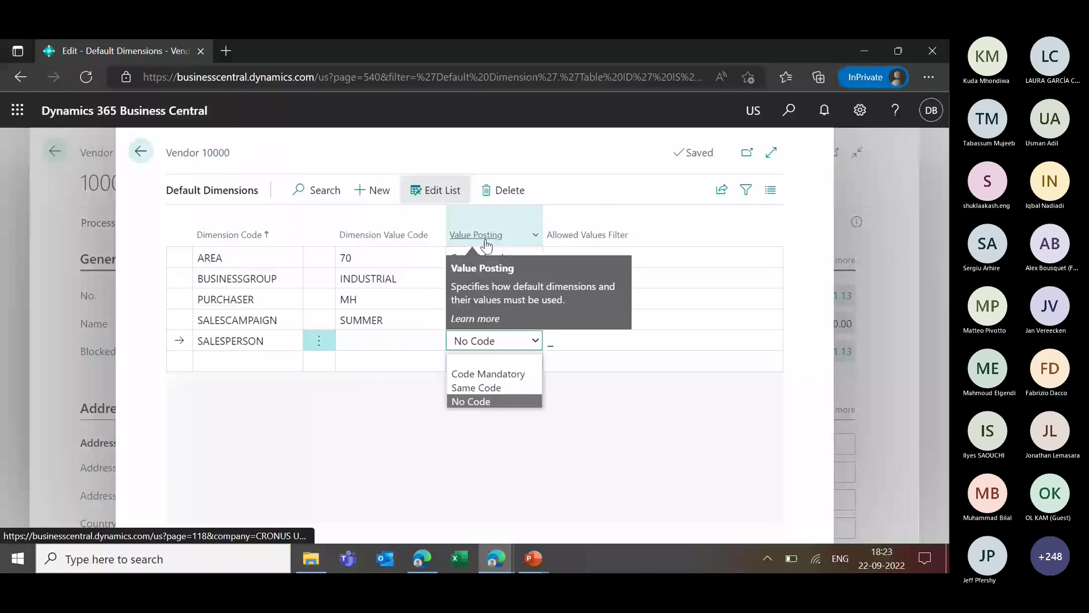
left_click(373, 410)
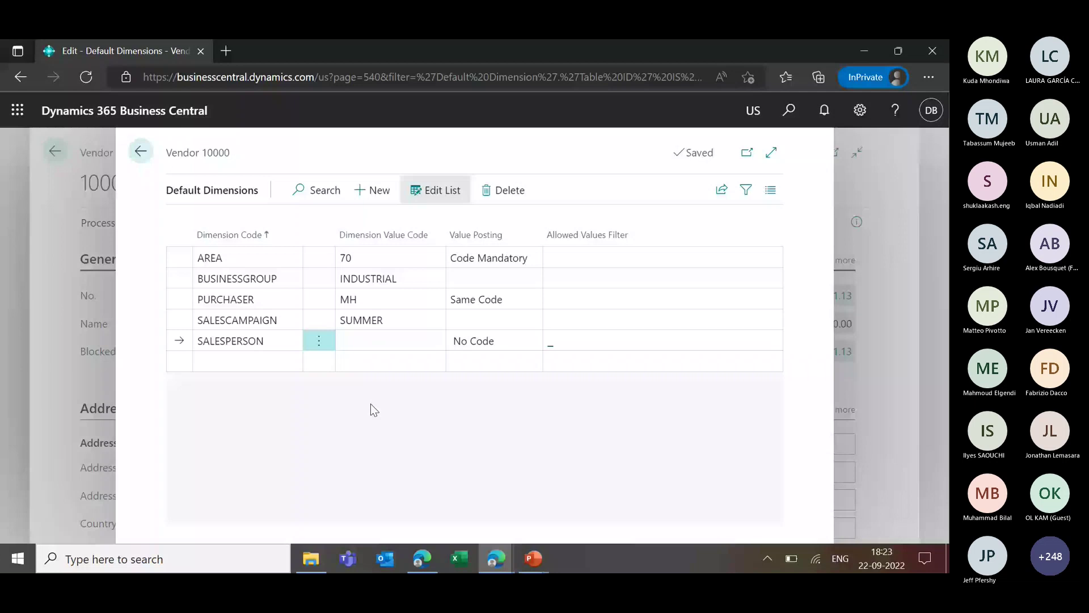
Step: Close the vendor's default dimensions, card and list, and open the Items list from the home page
left_click(73, 336)
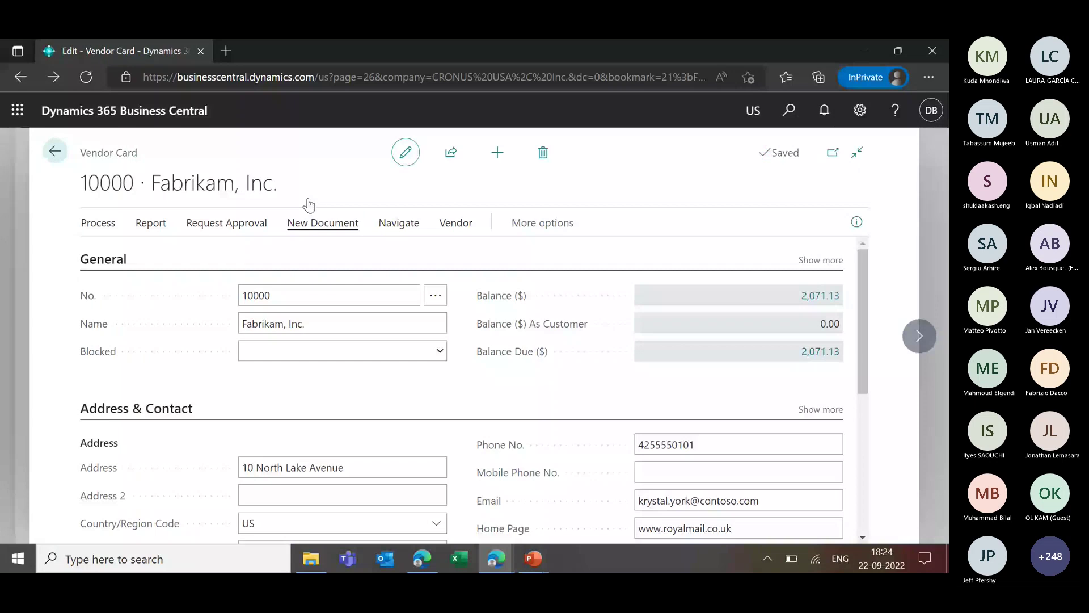
key("Escape")
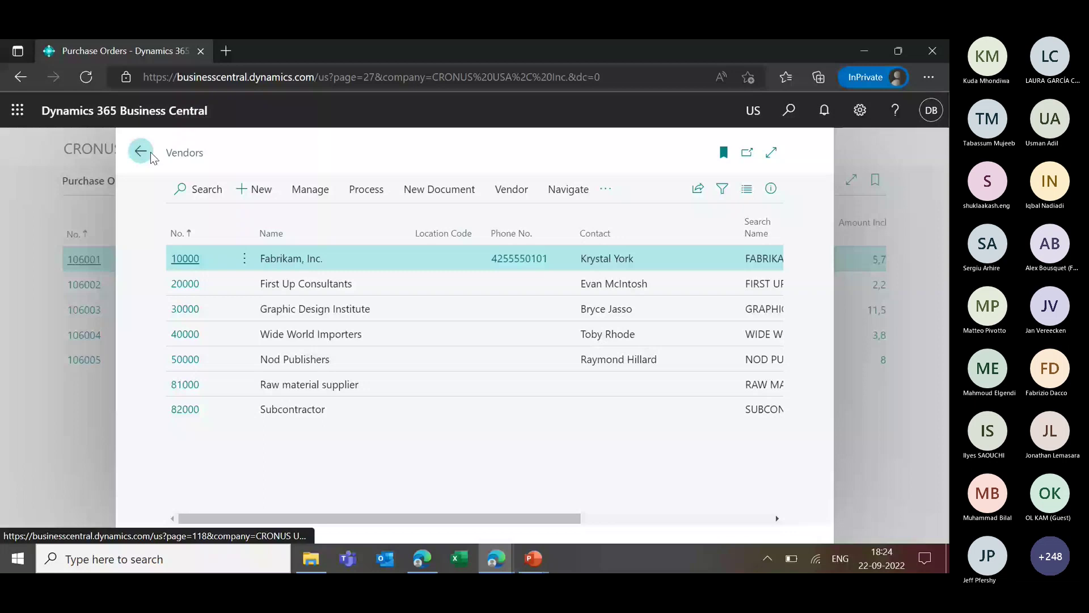
left_click(142, 151)
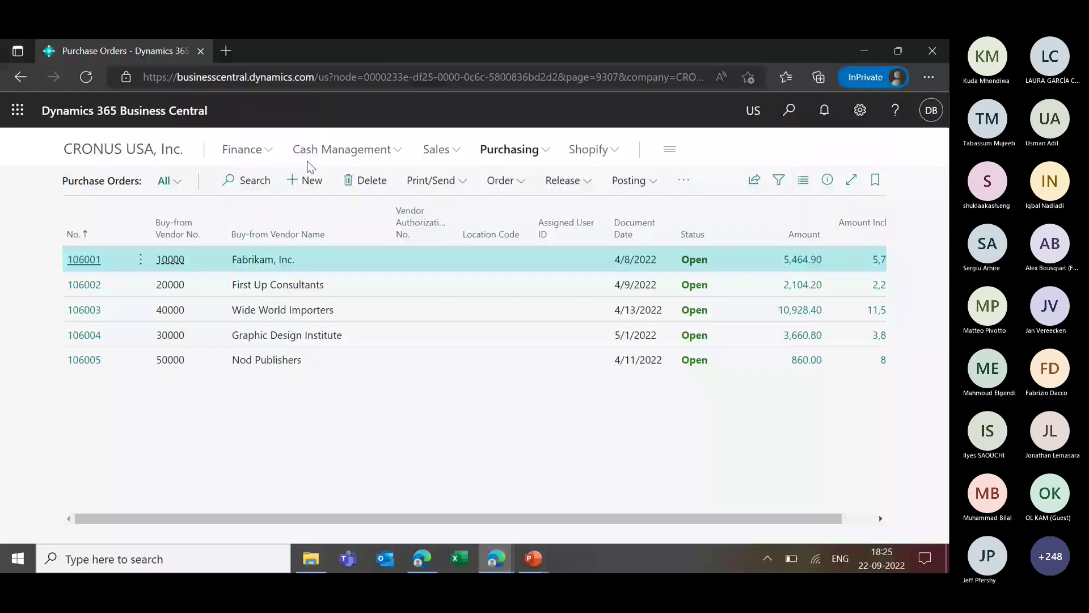
left_click(495, 157)
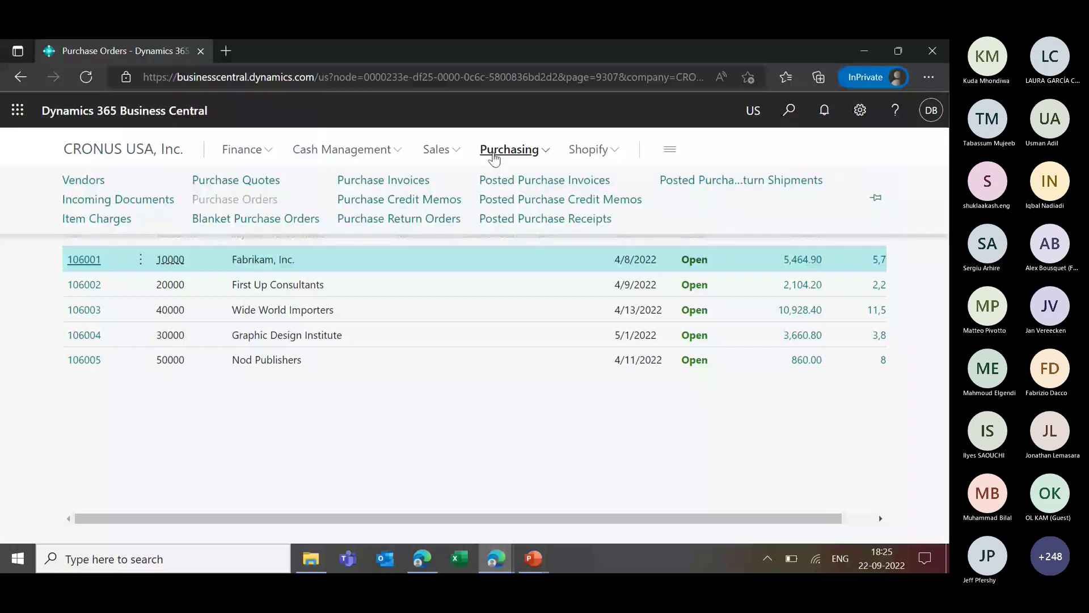
left_click(127, 151)
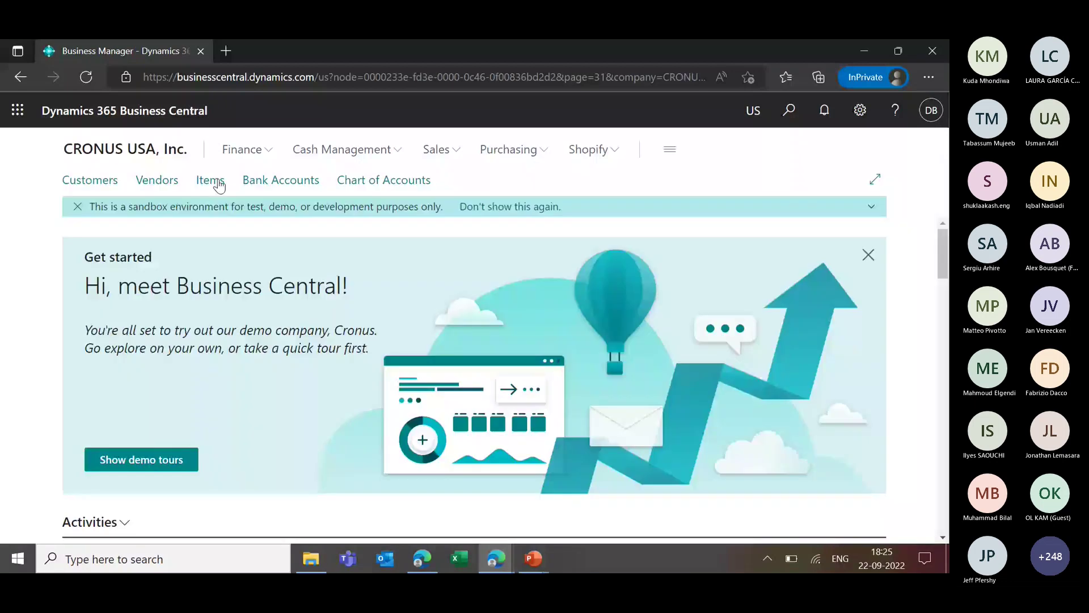
left_click(210, 180)
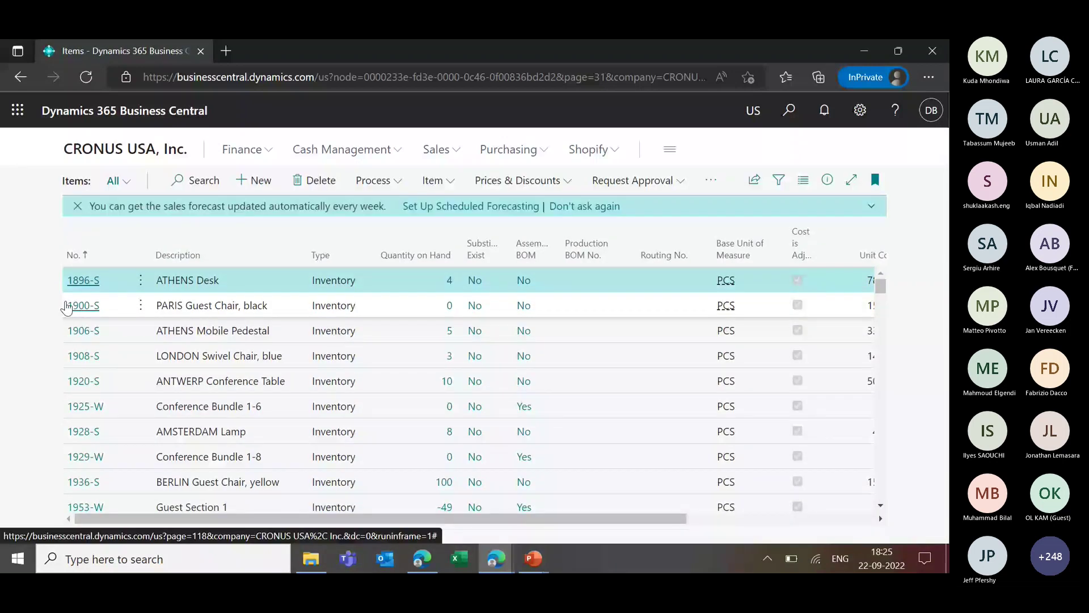
Step: Select the items 1896-S through 1925-W and open their default dimensions for multiple records
key("shift+Down")
key("shift+Down")
key("shift+Down")
key("shift+Down")
key("shift+Down")
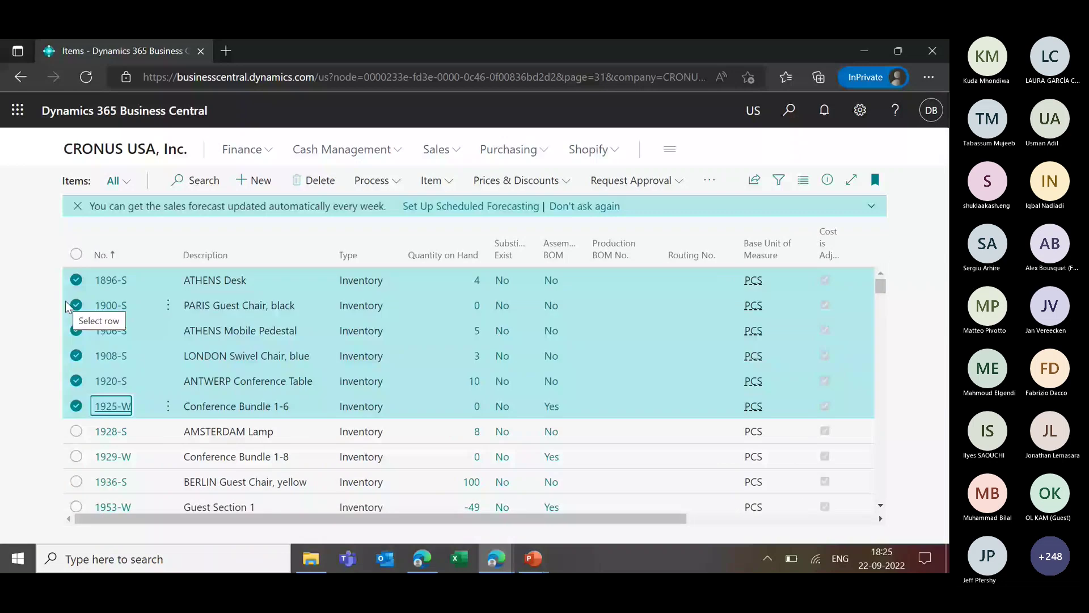
left_click(710, 181)
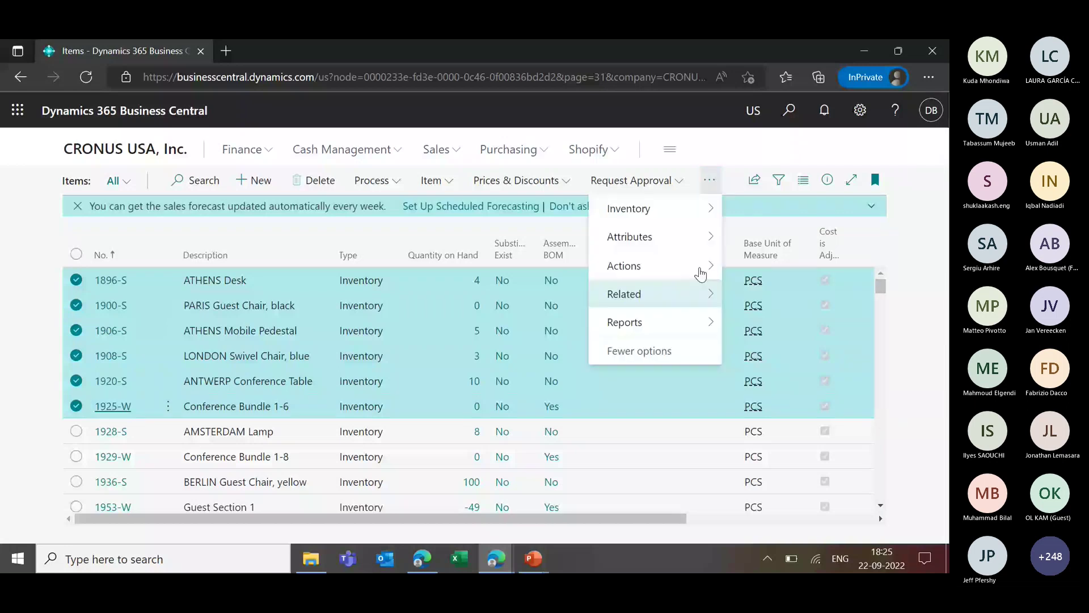
mouse_move(702, 275)
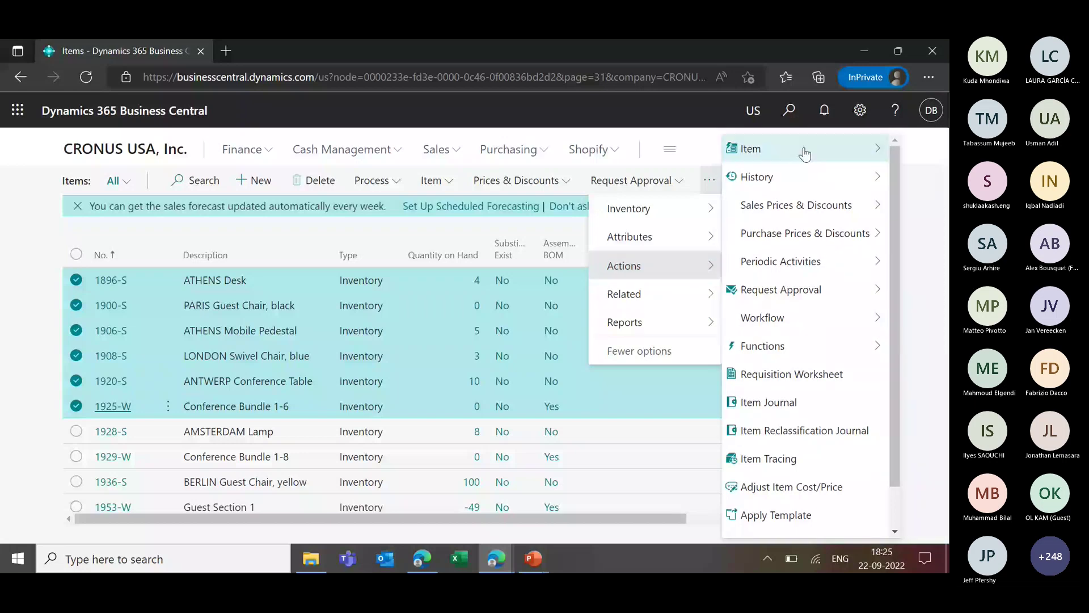
mouse_move(804, 153)
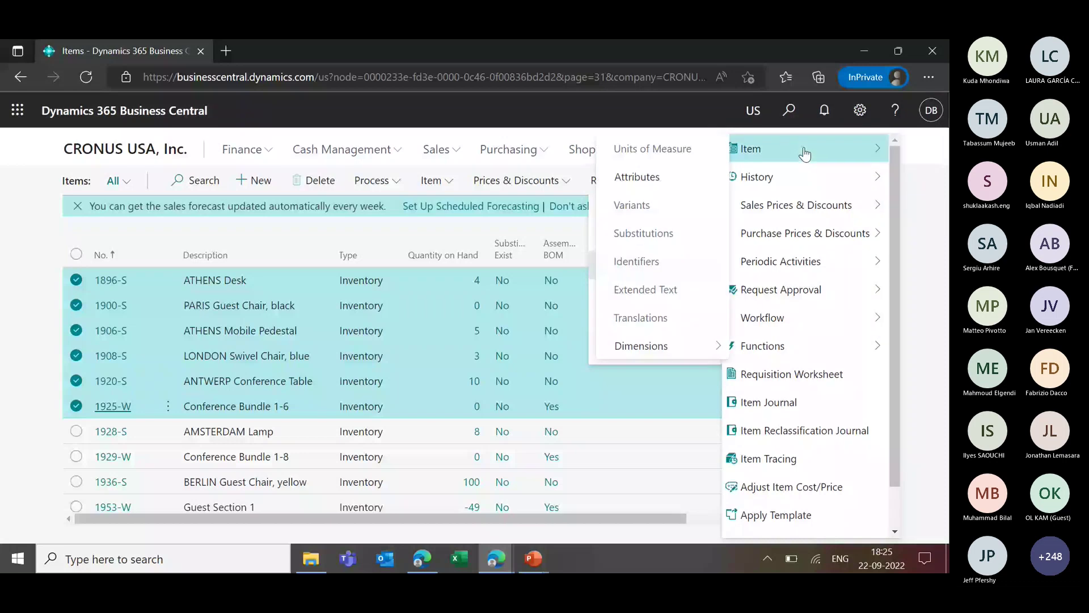
mouse_move(662, 353)
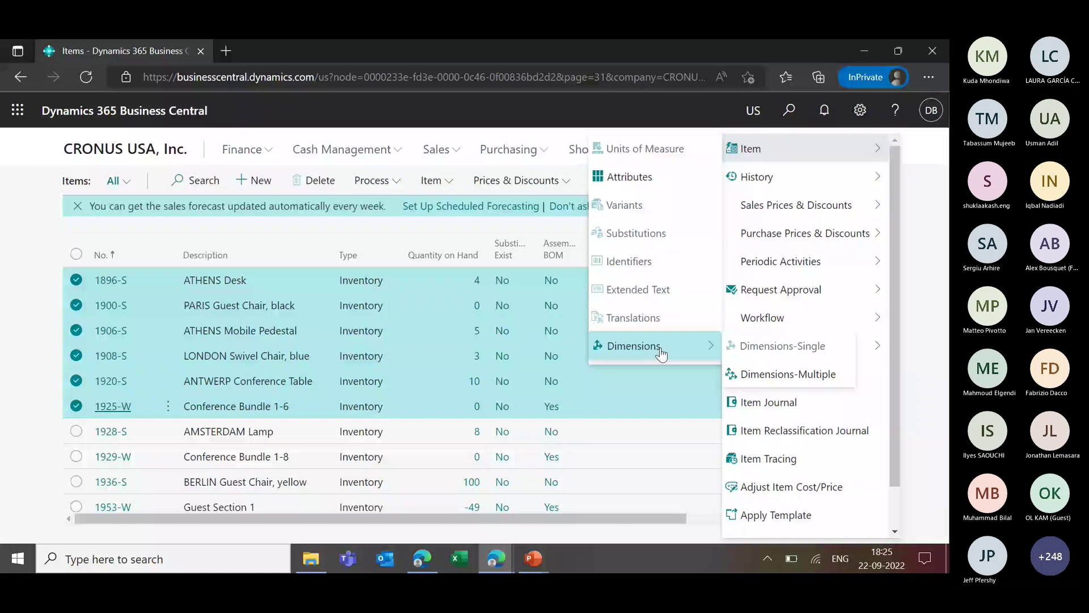
left_click(797, 377)
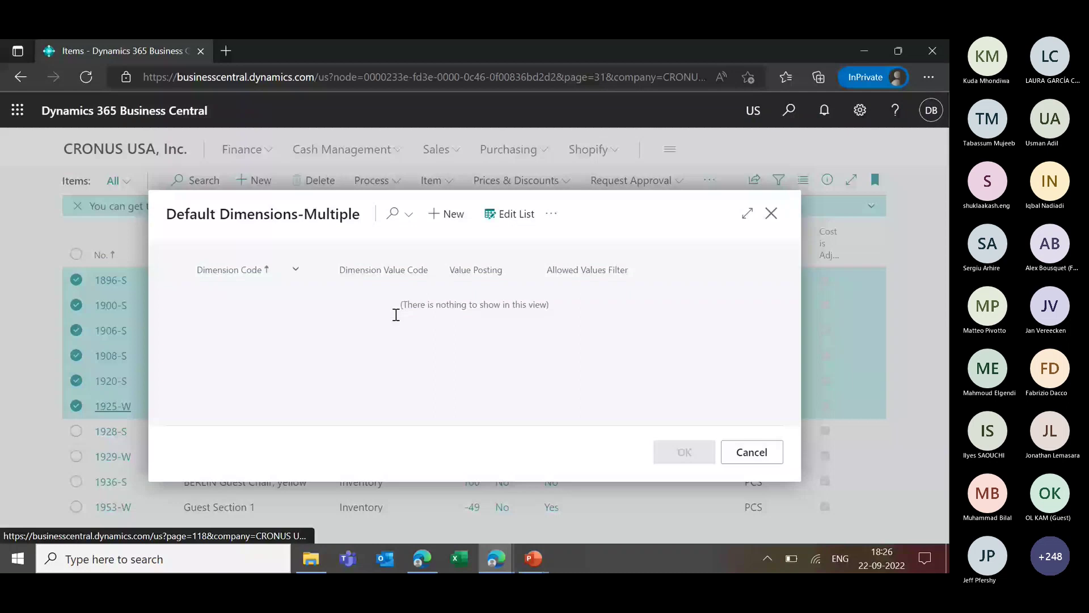
Step: Add a PURCHASER default dimension with Dimension Value Code TD for the selected items and confirm it
left_click(446, 214)
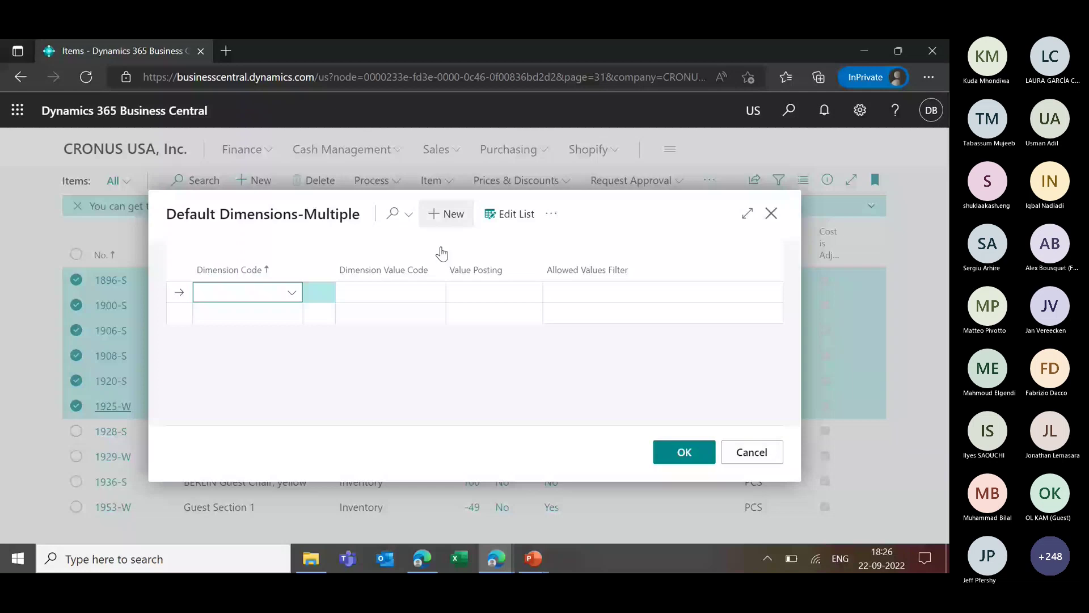
left_click(291, 292)
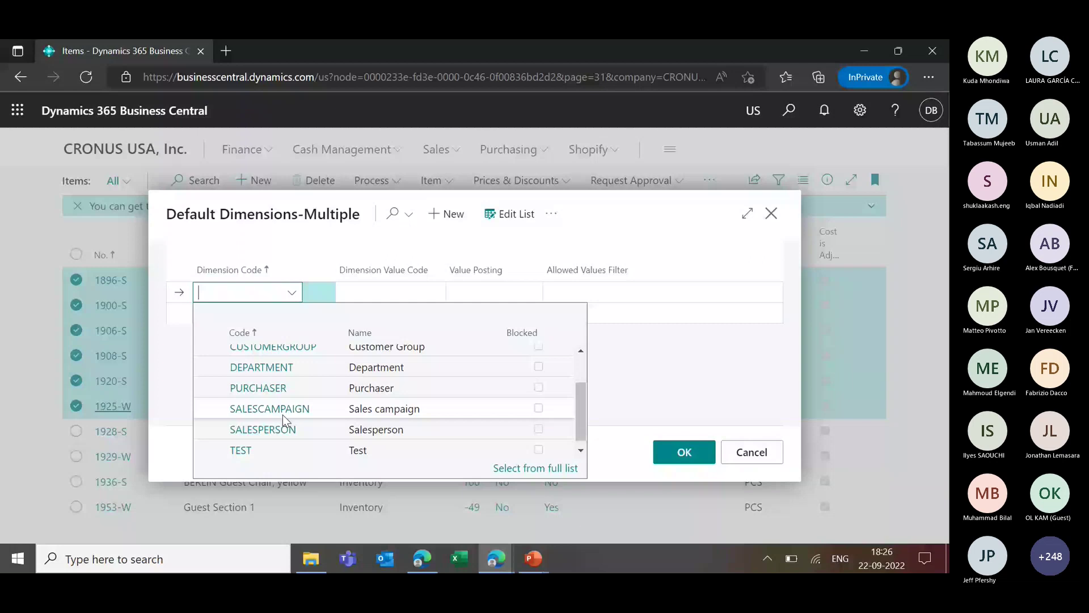
left_click(284, 388)
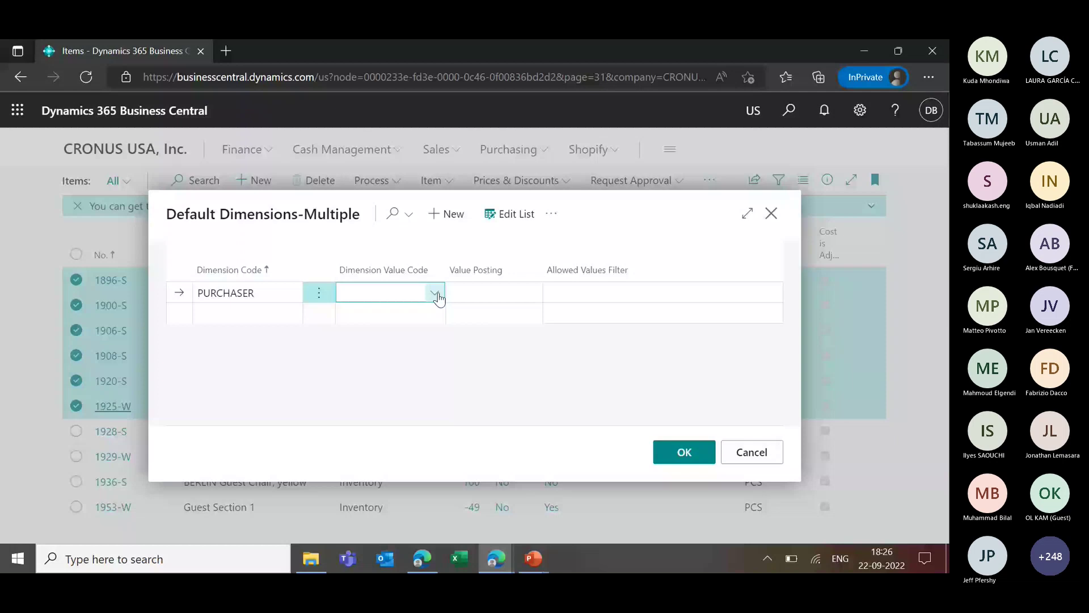
type("TD")
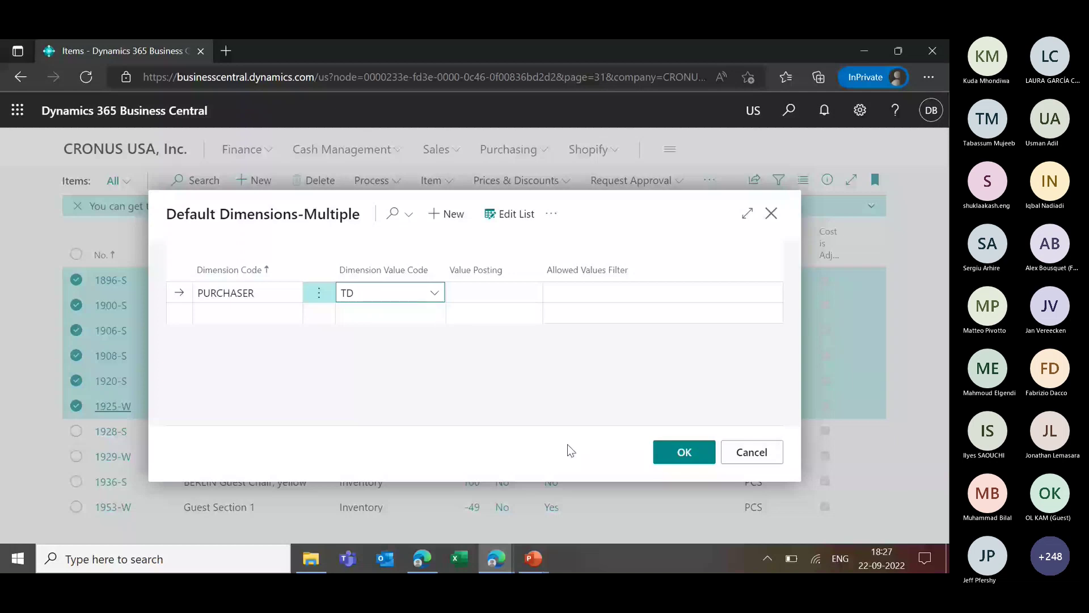
left_click(666, 452)
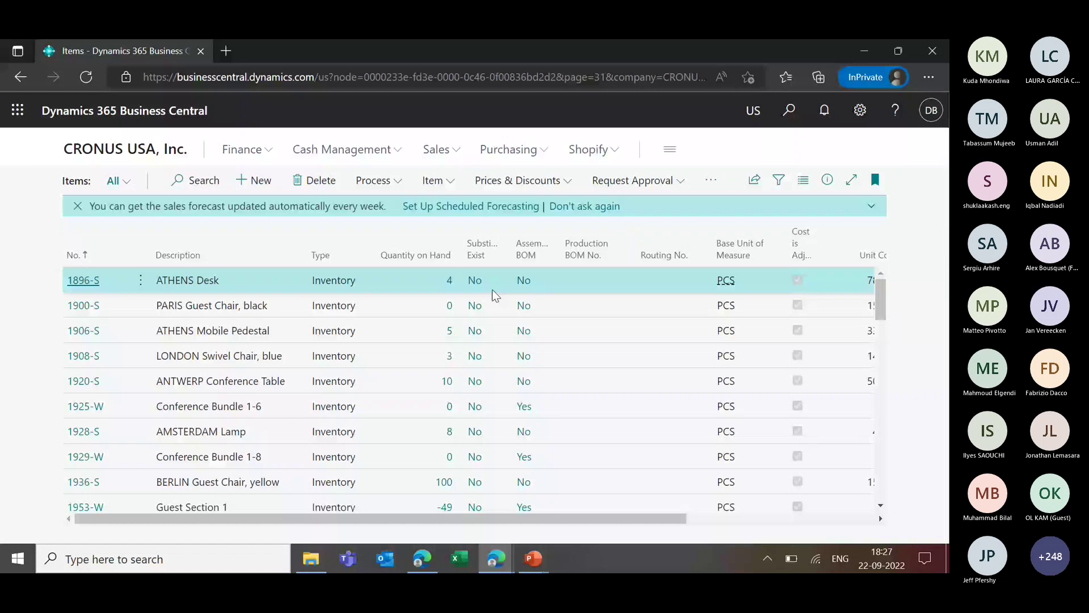
Step: Open the item card of 1896-S and check the default dimensions assigned to that item
left_click(711, 180)
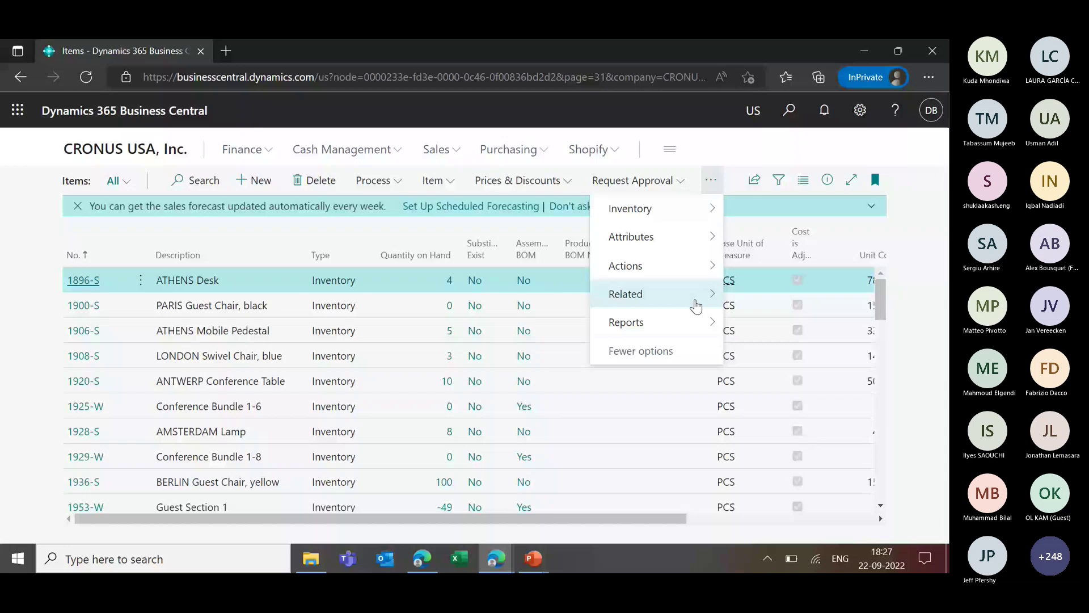
left_click(471, 285)
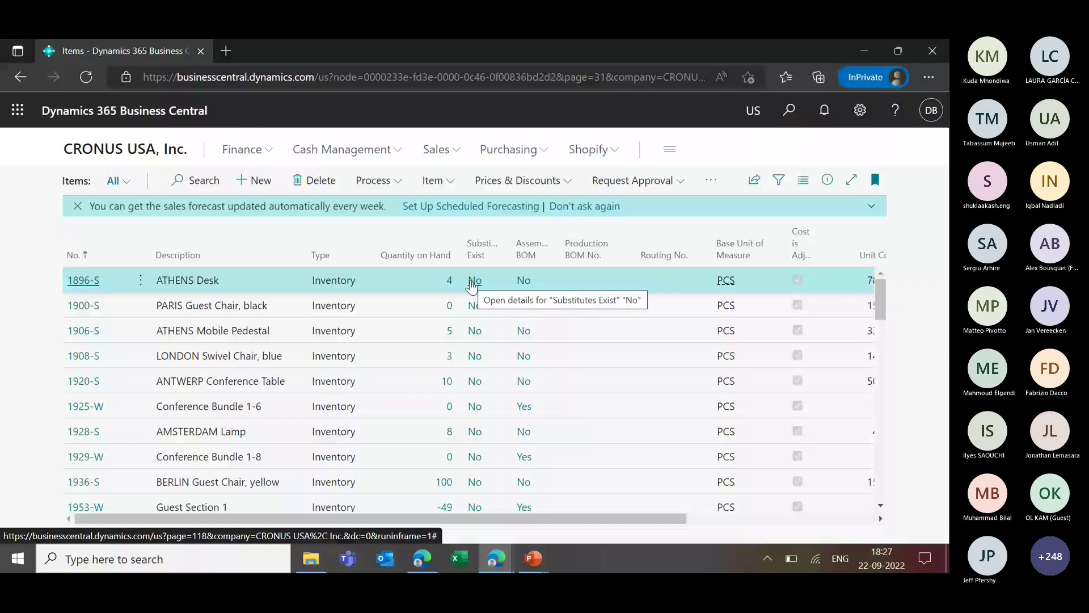
left_click(471, 286)
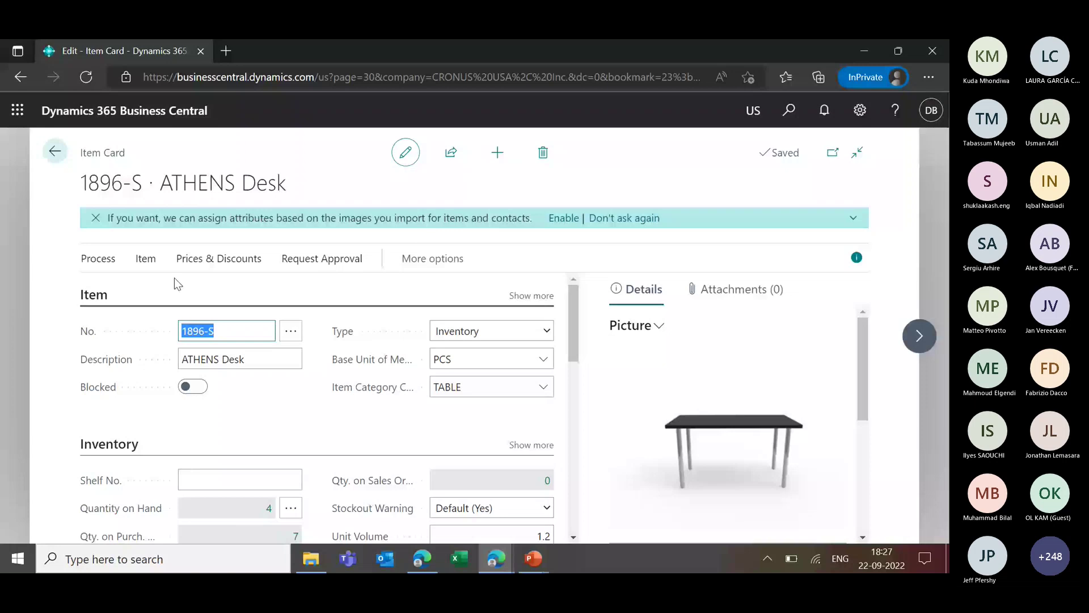
left_click(423, 262)
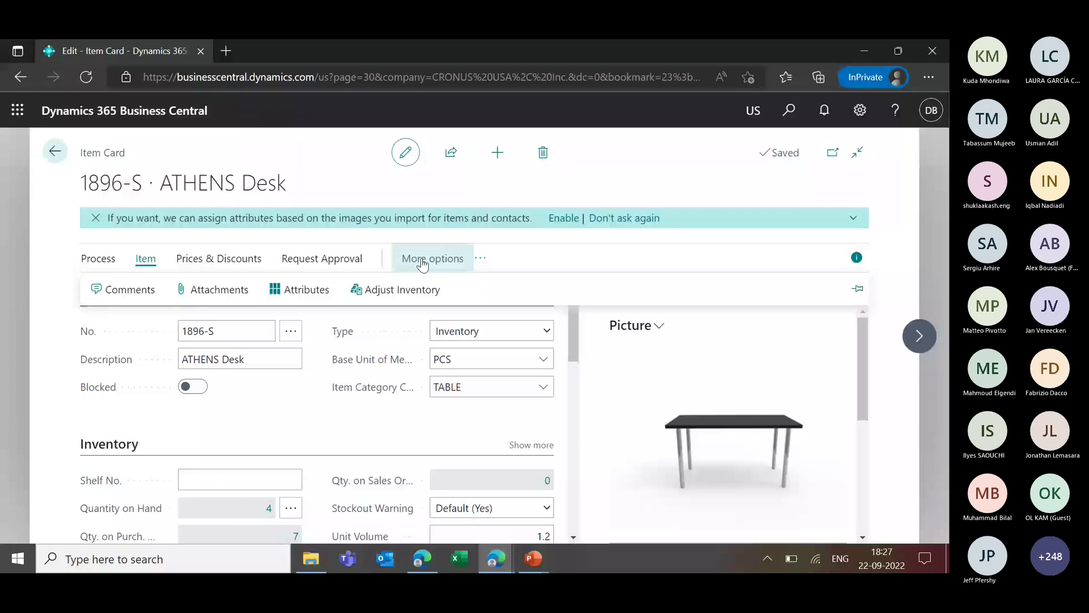
left_click(422, 261)
left_click(472, 259)
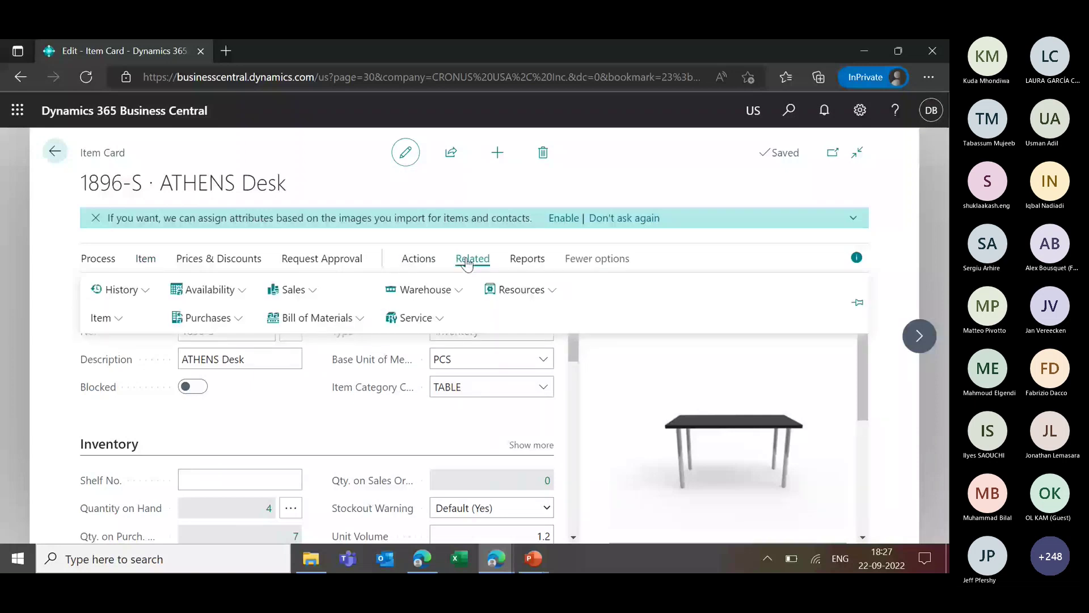
left_click(104, 318)
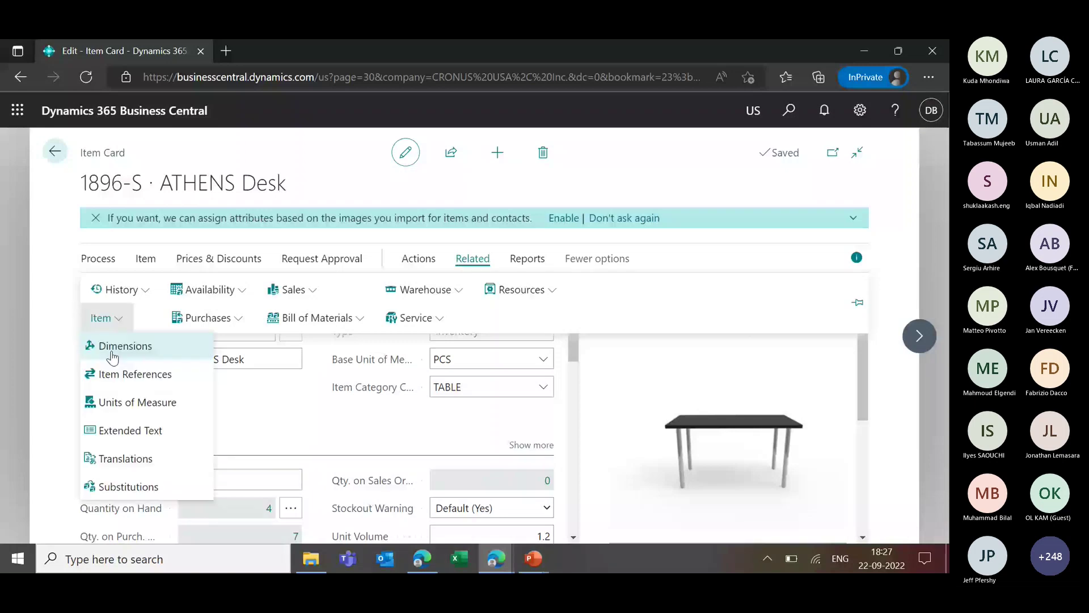
left_click(113, 357)
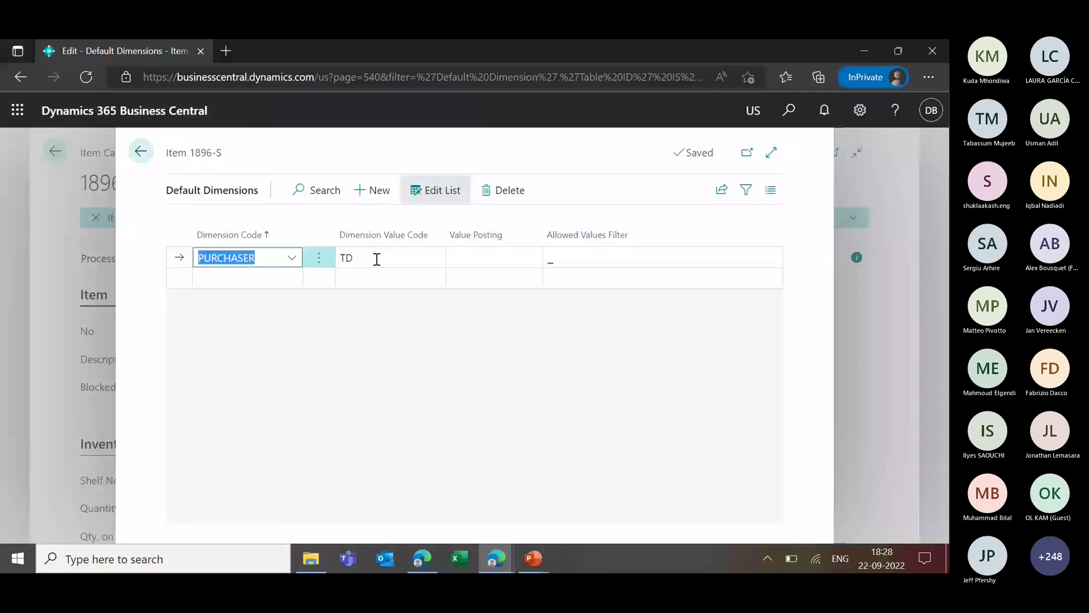
Step: Close the item's default dimensions and card, and switch to the PowerPoint slide show with the Agenda slide
key("Escape")
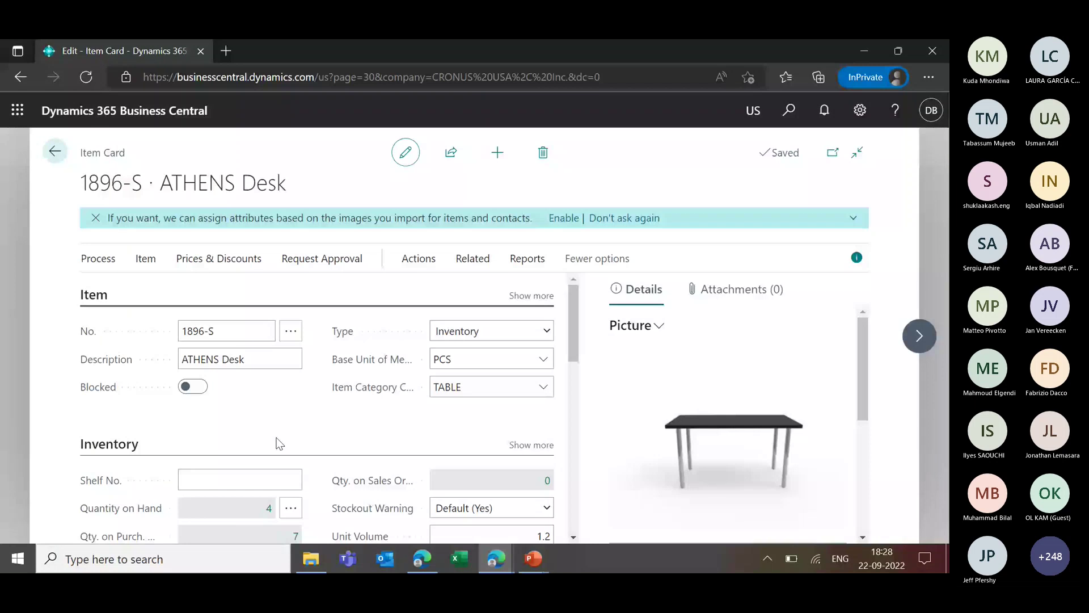
key("Escape")
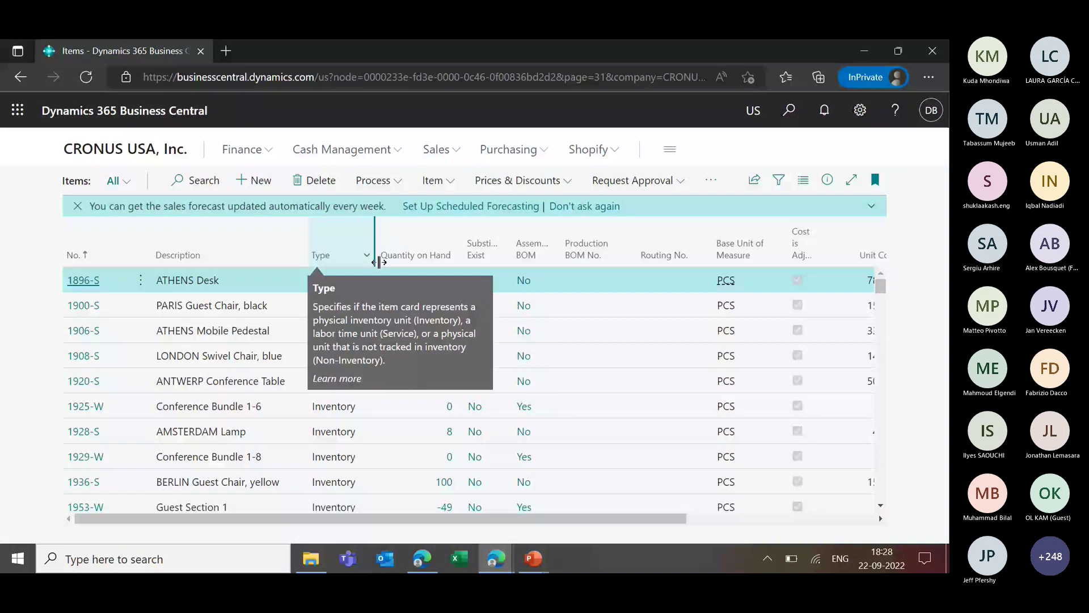
mouse_move(536, 560)
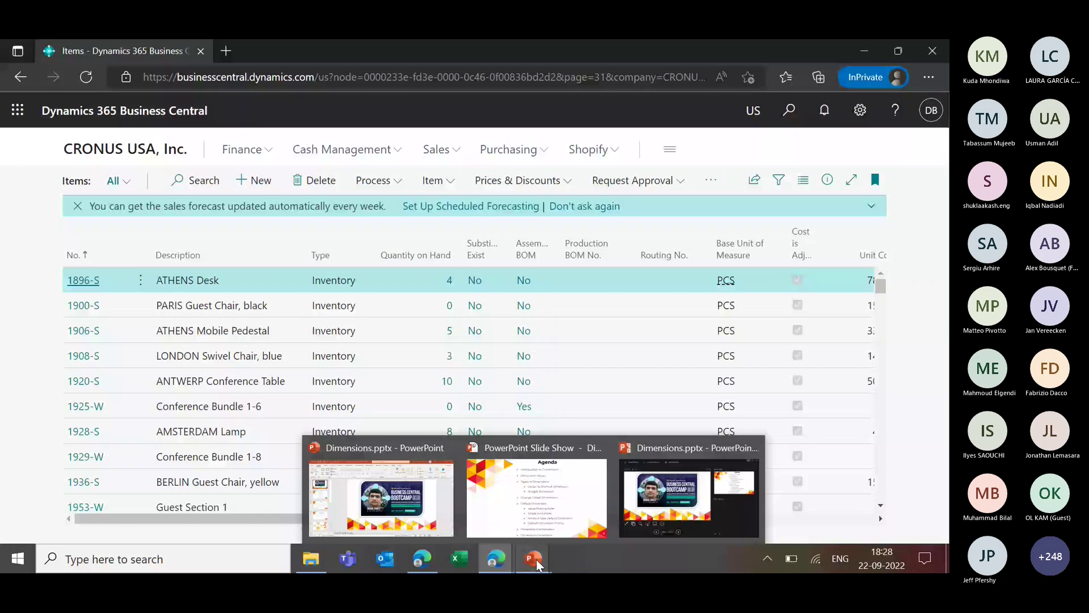
left_click(536, 509)
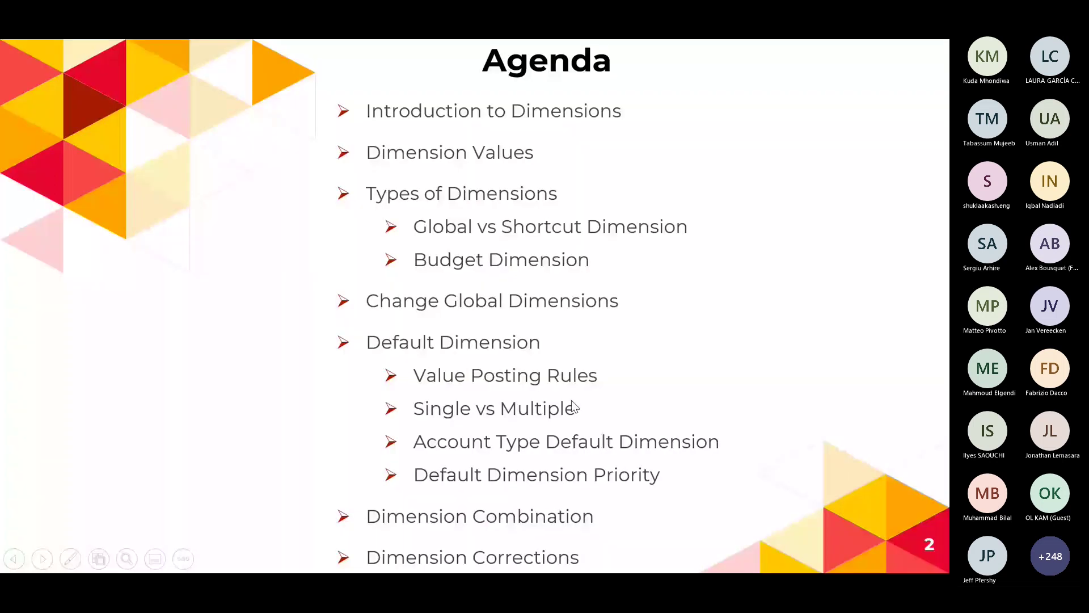
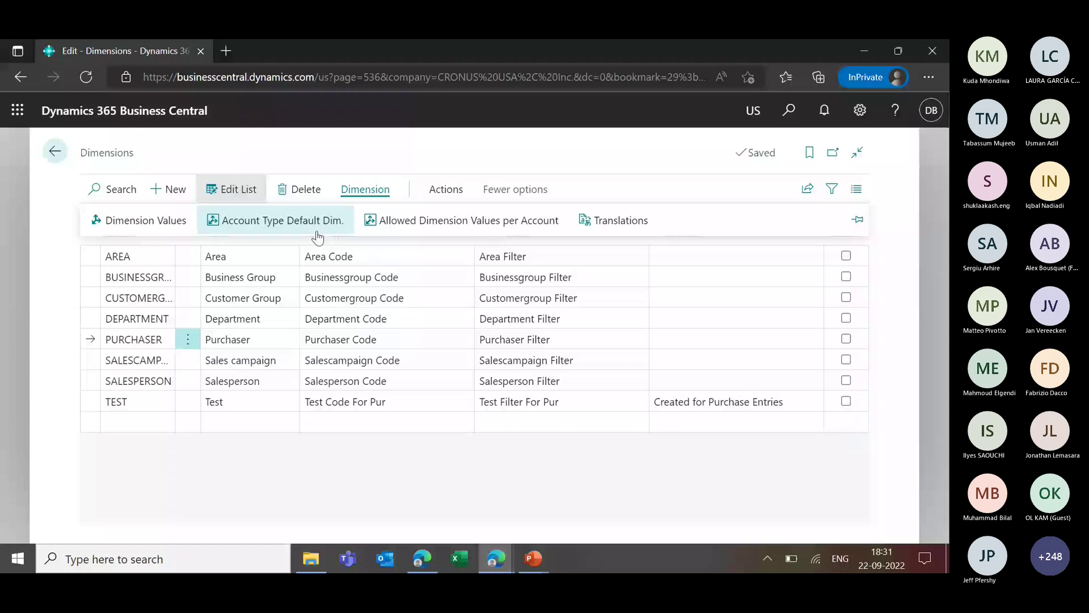
Step: Open the account type default dimensions of PURCHASER and add a line for table 23, Vendor
left_click(317, 231)
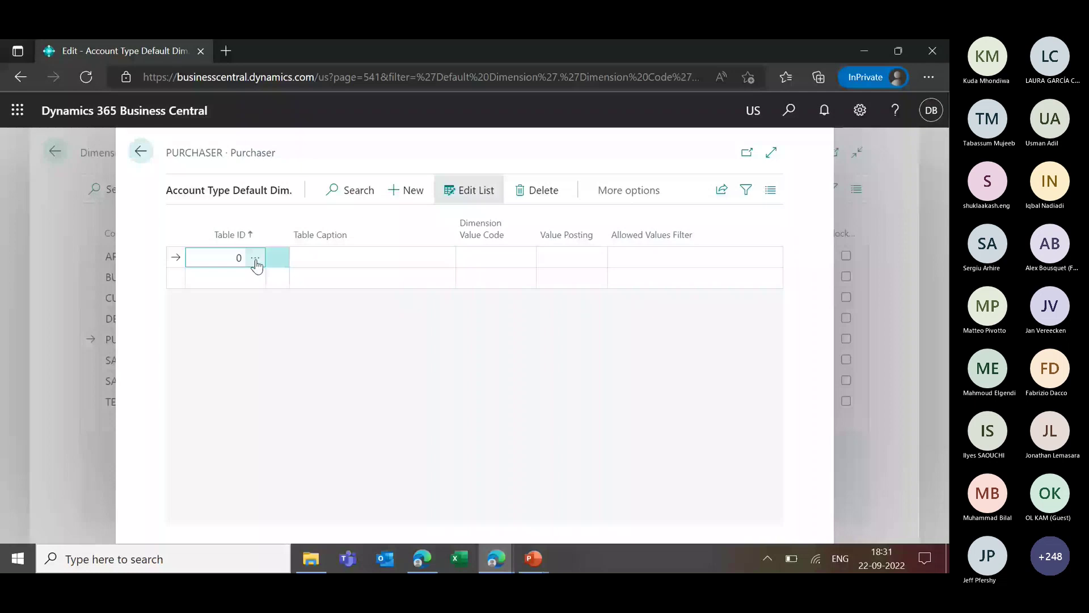
left_click(255, 260)
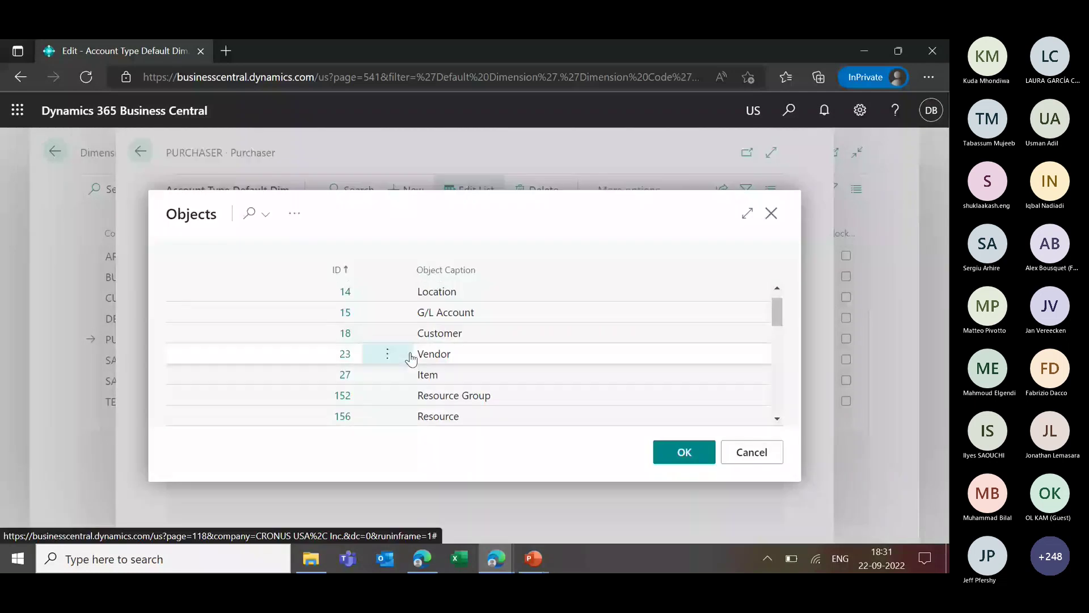
left_click(278, 362)
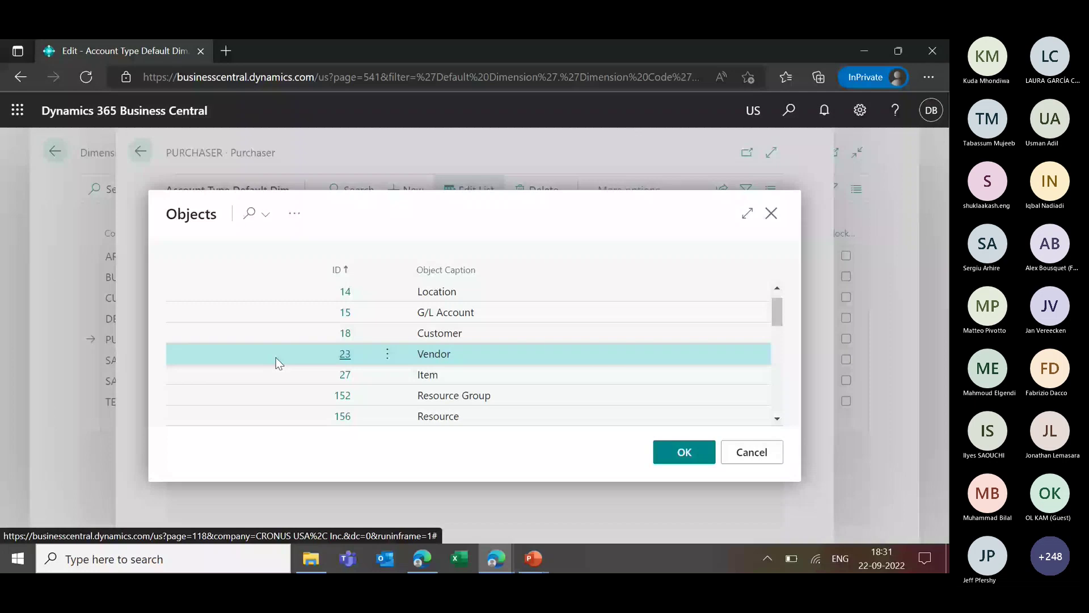
double_click(276, 357)
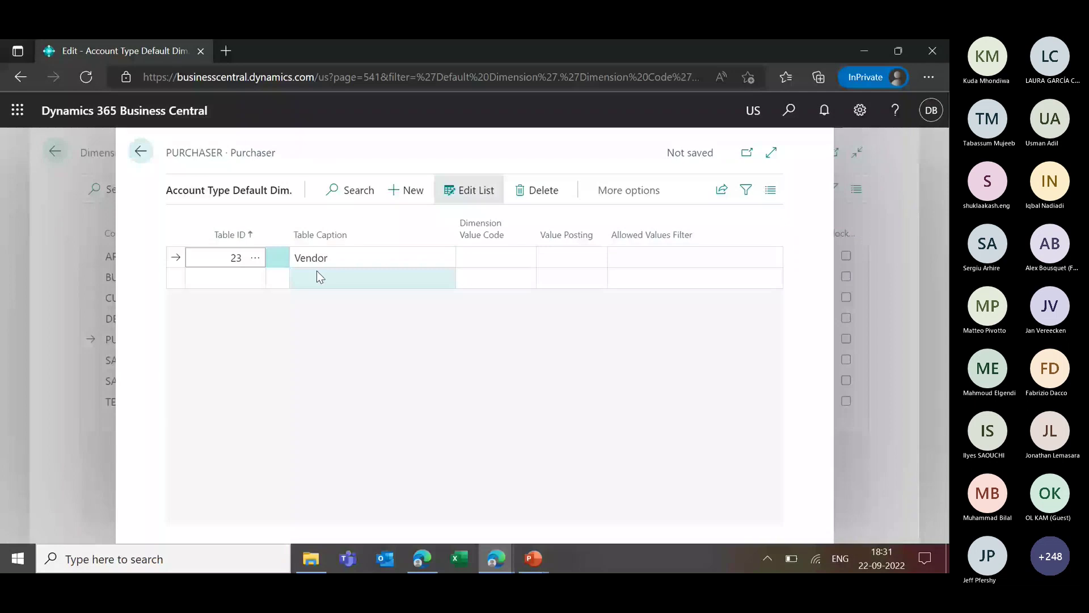
Step: Review the tables available for account type default dimensions and close the list without choosing one
left_click(316, 272)
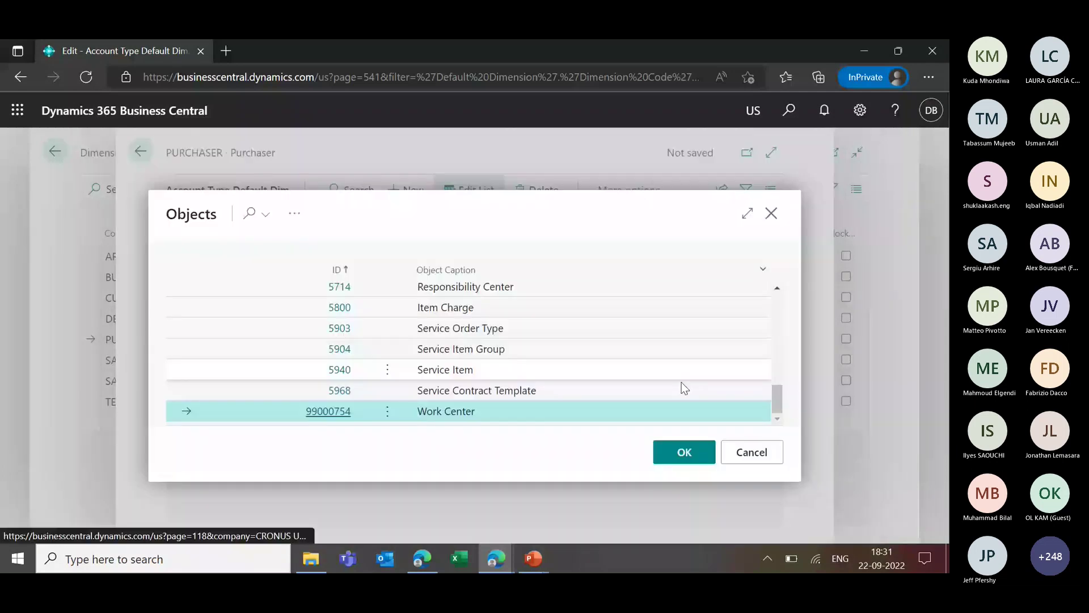
left_click(763, 269)
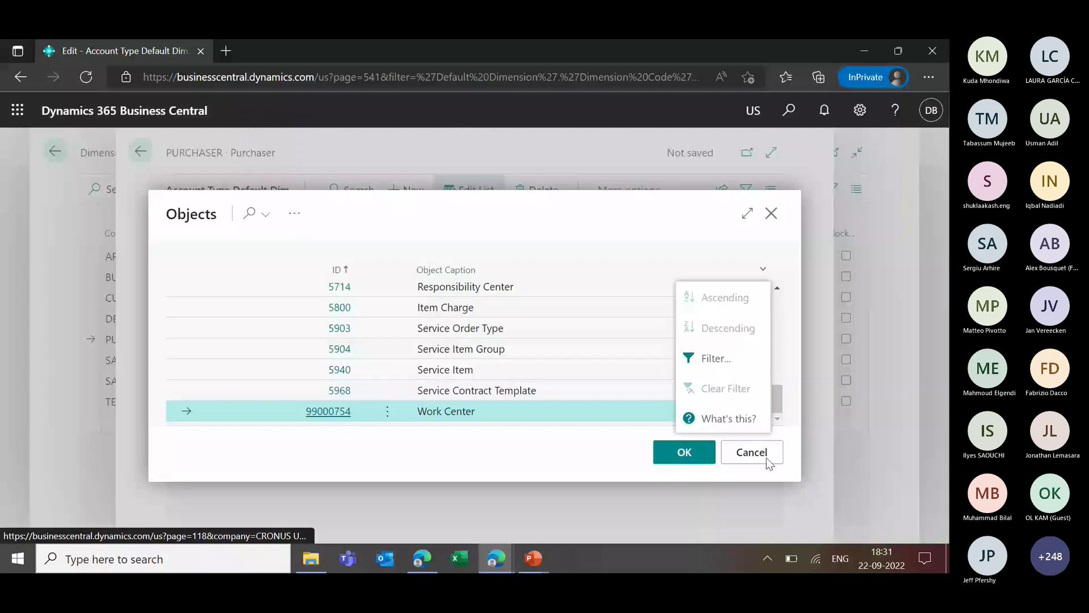
left_click(768, 462)
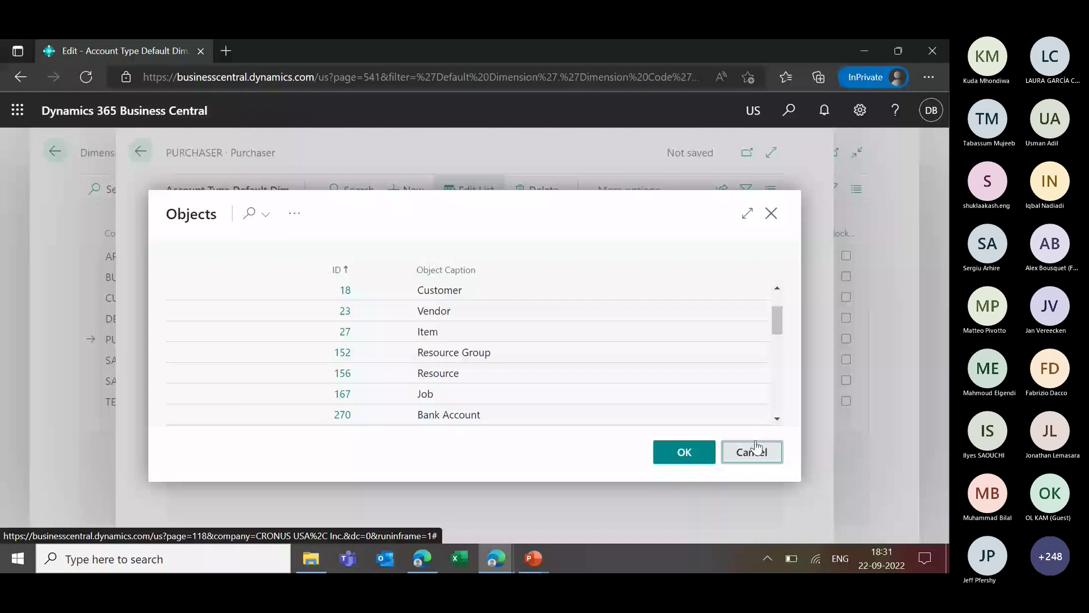
left_click(754, 450)
Step: Set the Dimension Value Code of the Vendor line to TD, leaving Value Posting blank
left_click(527, 258)
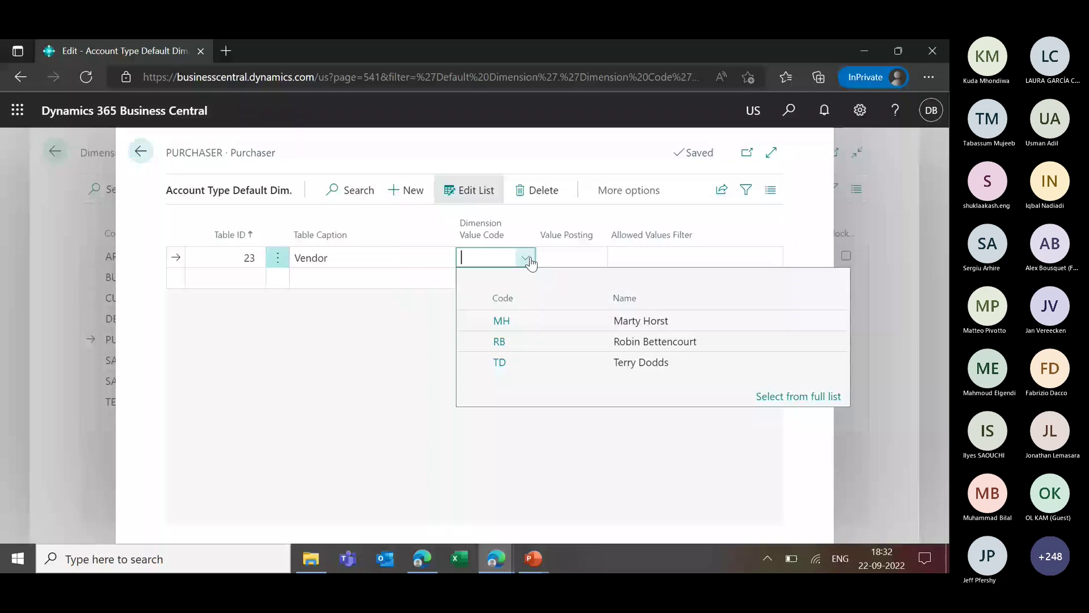
left_click(518, 366)
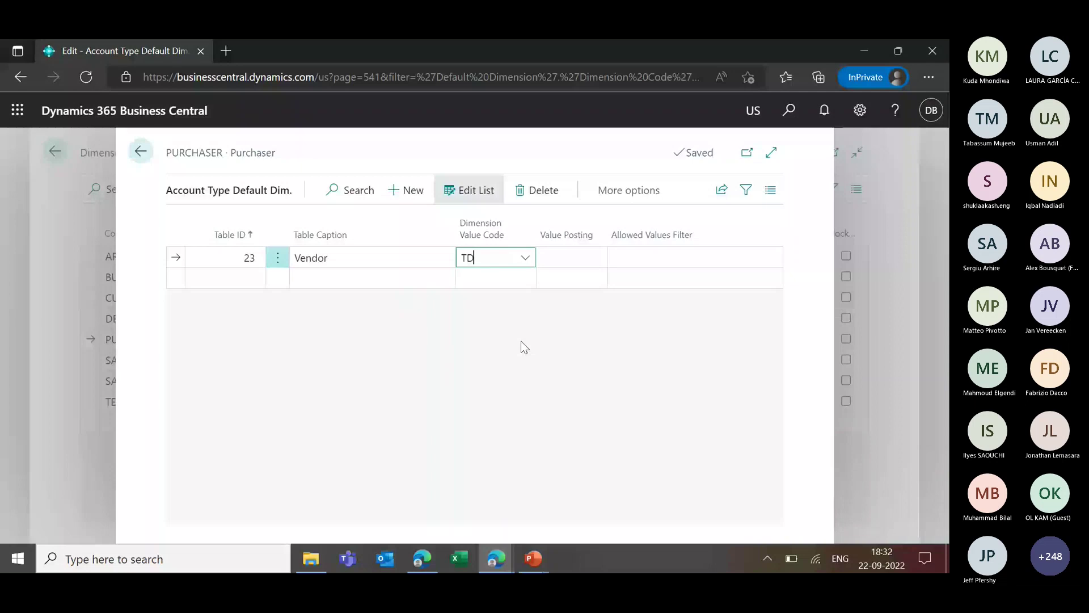
key("Tab")
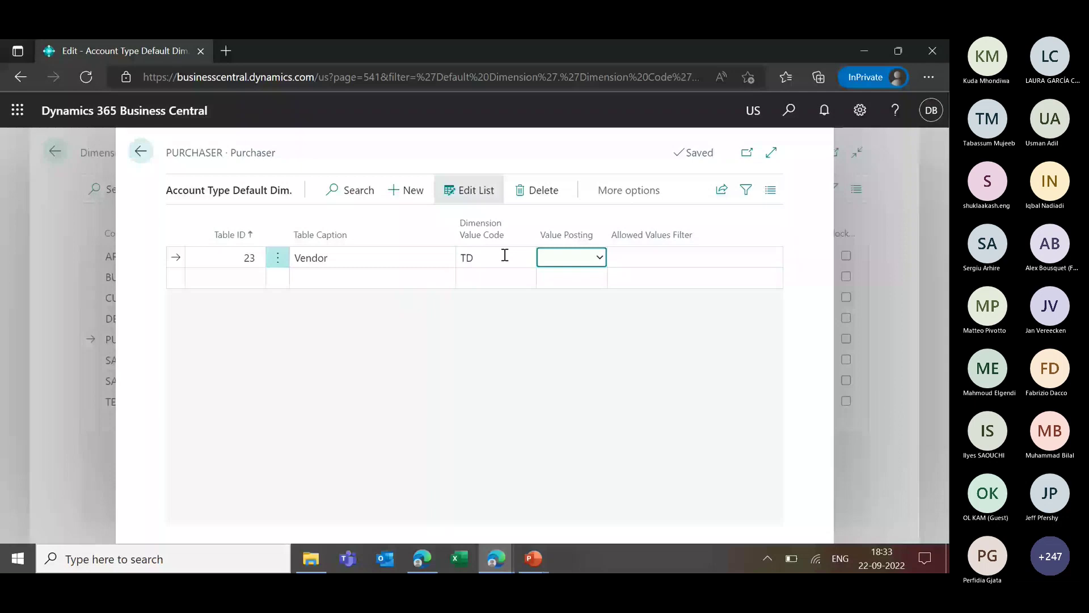
Step: Start a second account type default dimension line and open the table selection for its Table ID
left_click(254, 278)
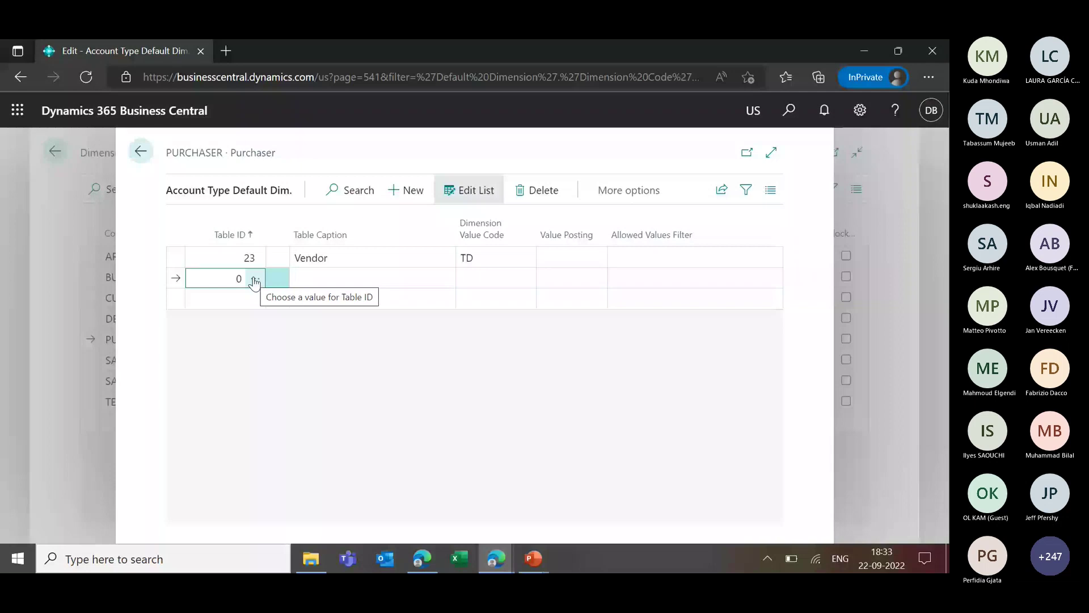
left_click(254, 279)
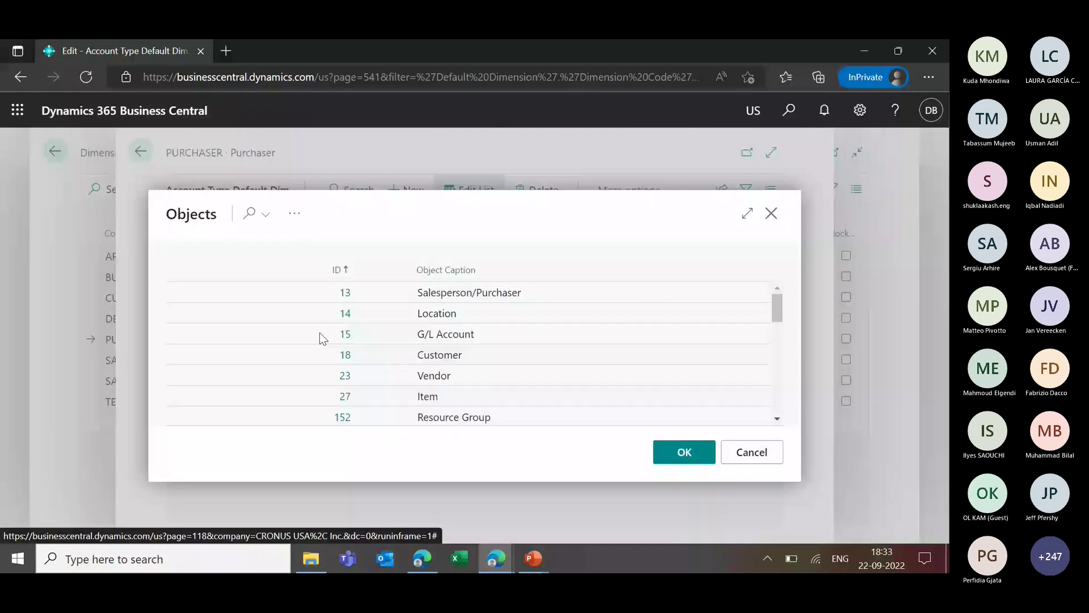